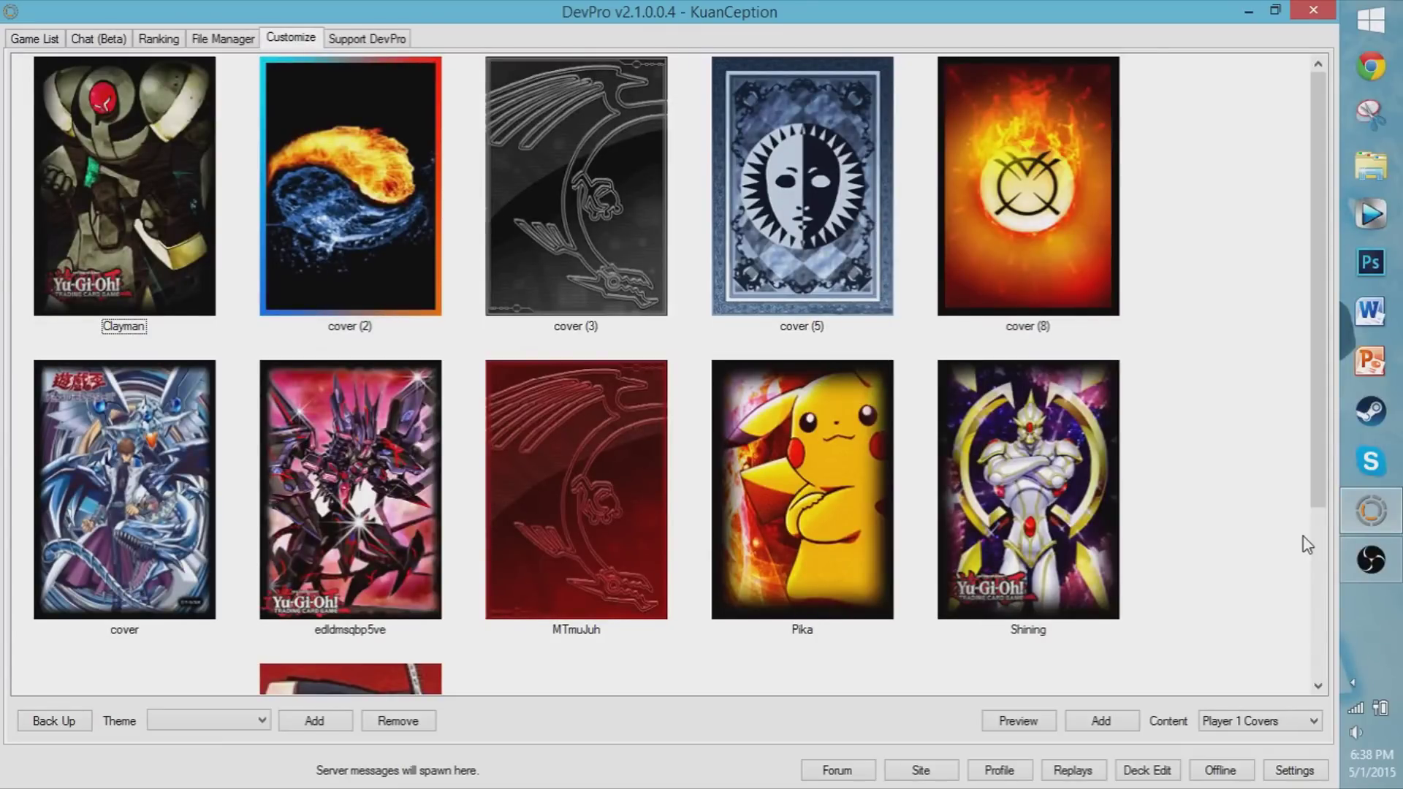
pyautogui.scroll(-5, 609, 419)
pyautogui.scroll(-3, 1153, 515)
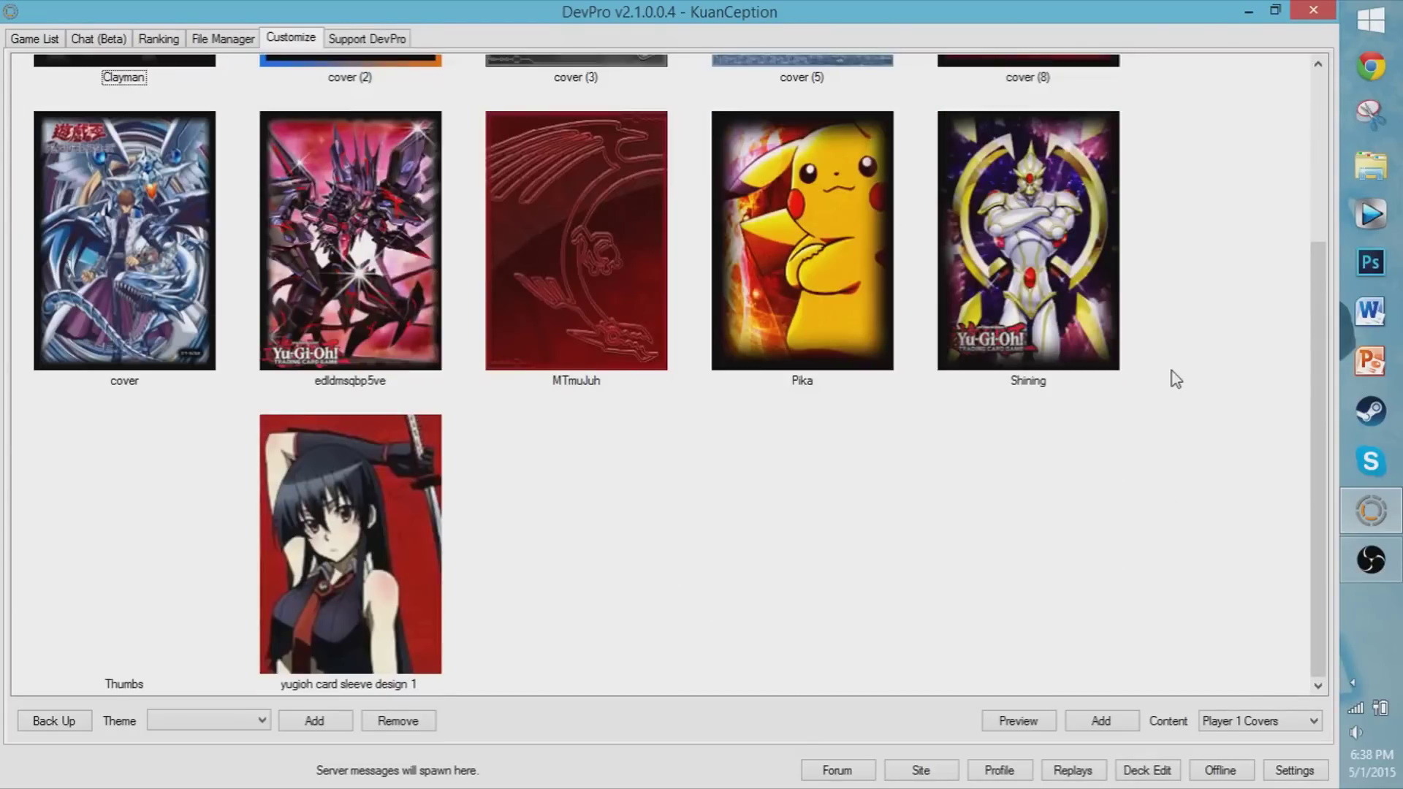
pyautogui.scroll(3, 1015, 489)
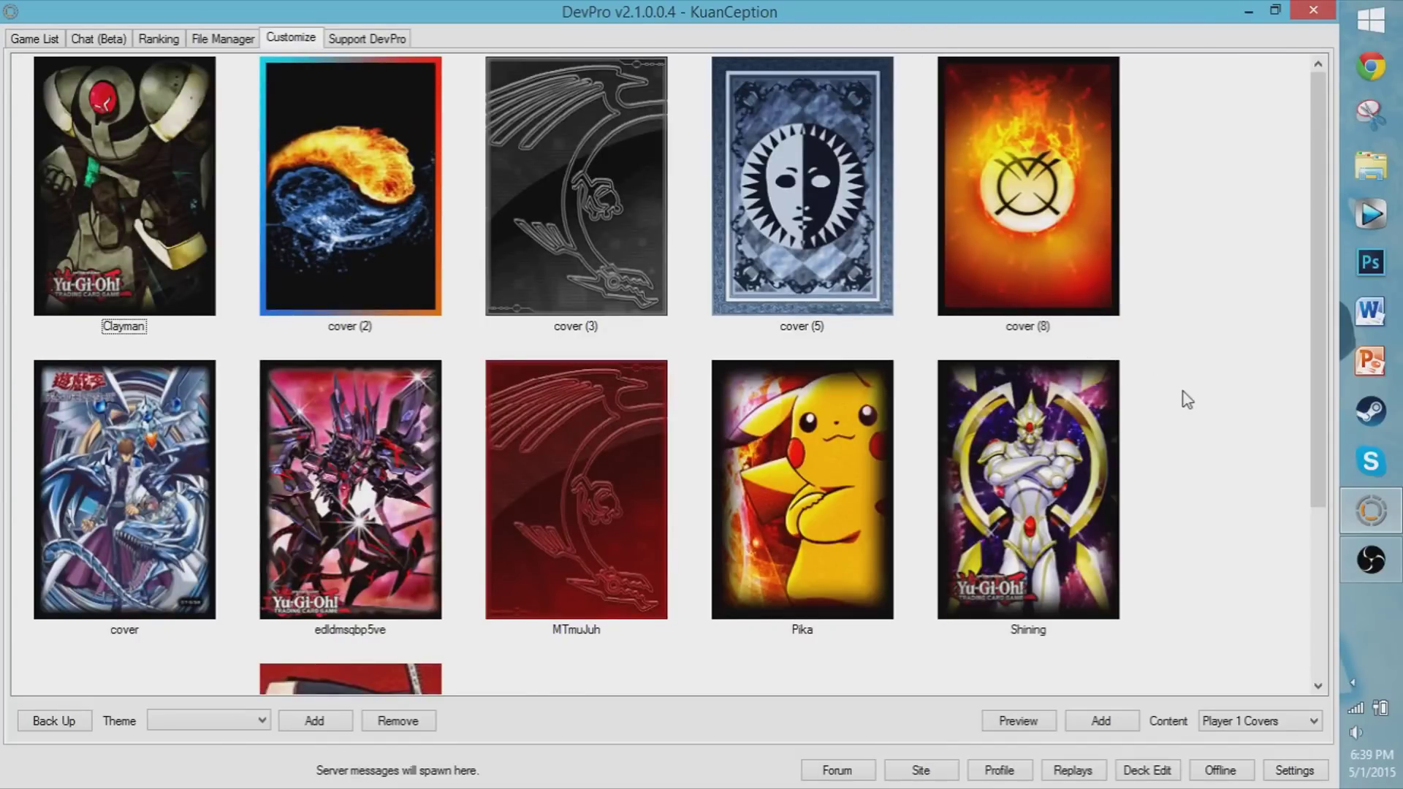
# Open the customization page and choose Player 1 Covers as the content type
pyautogui.click(45, 39)
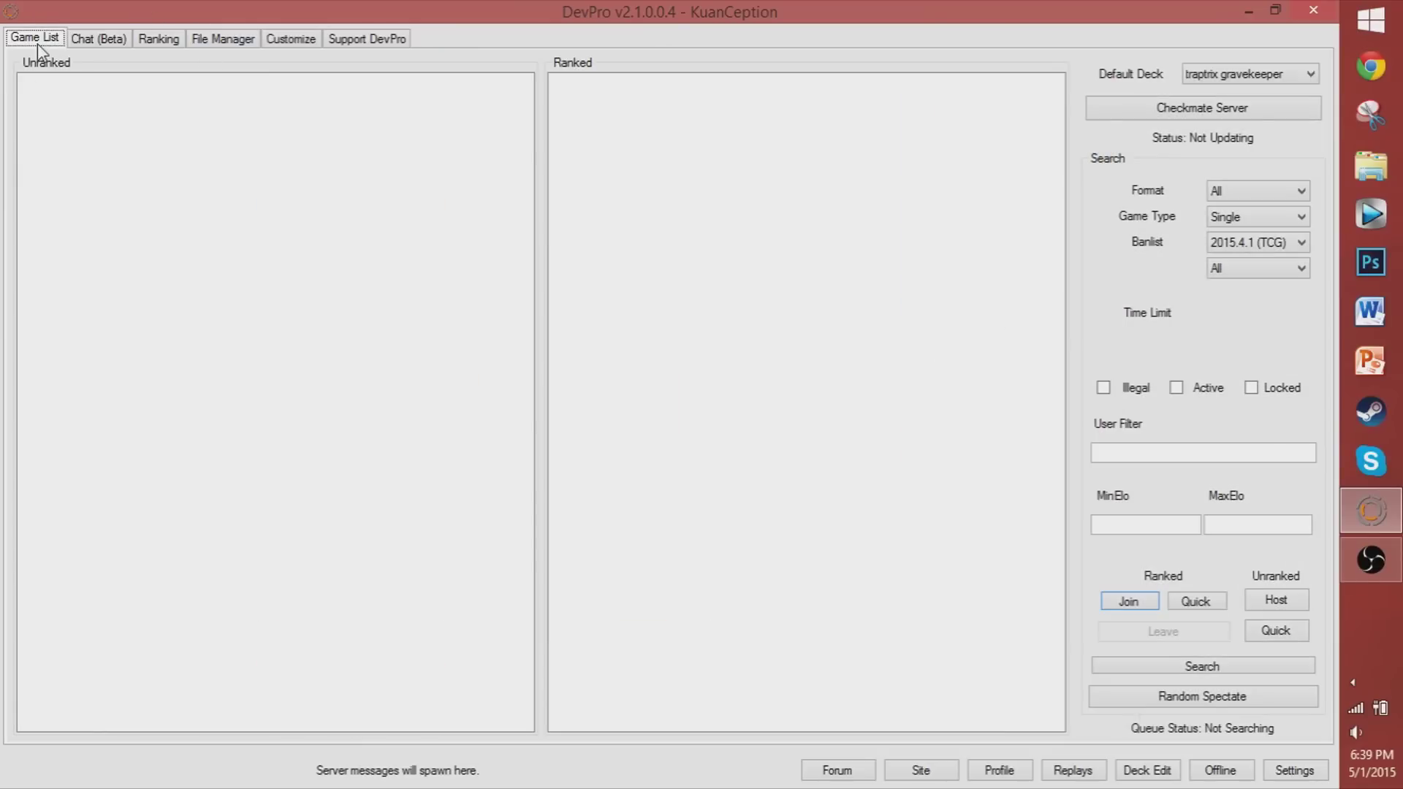
pyautogui.click(310, 44)
pyautogui.scroll(-3, 1190, 617)
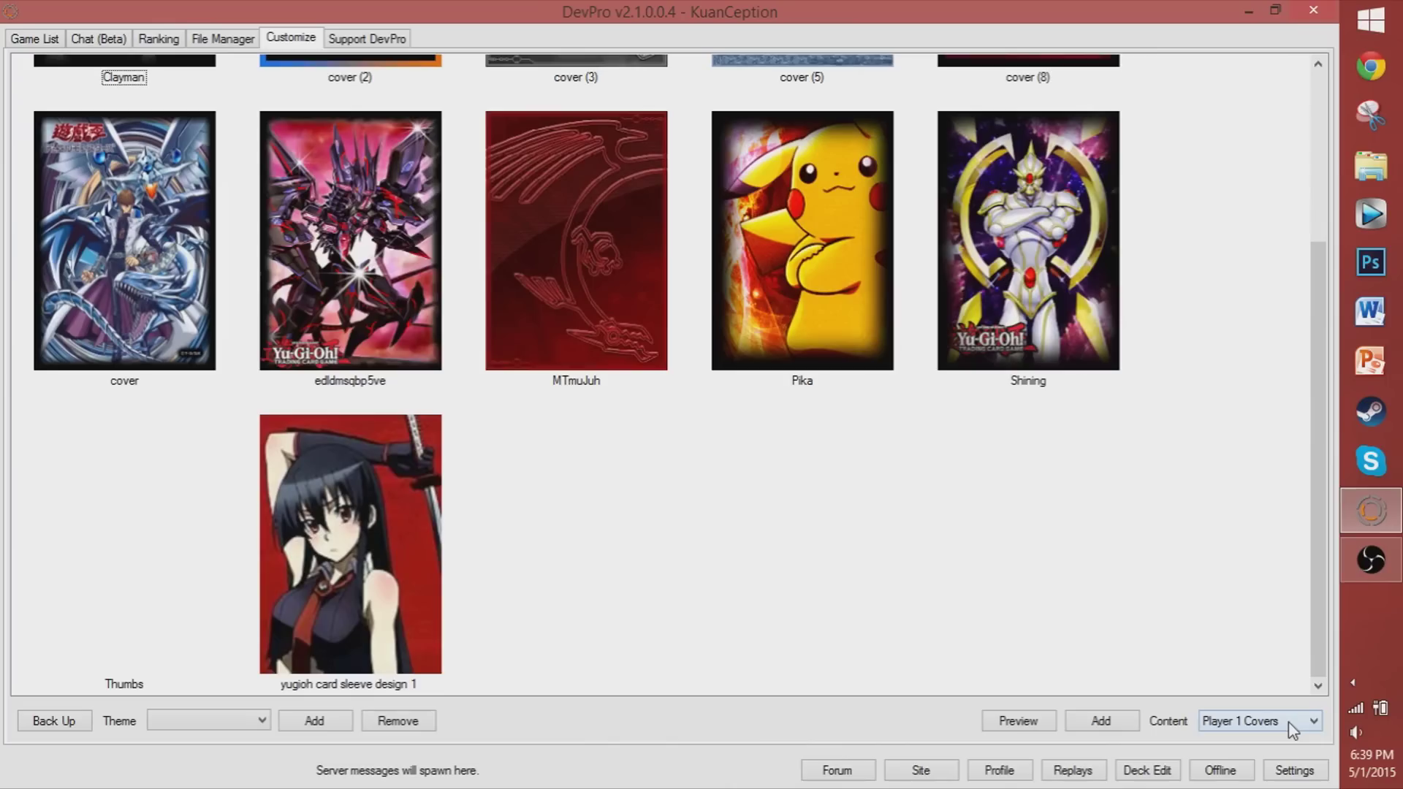
pyautogui.click(1226, 692)
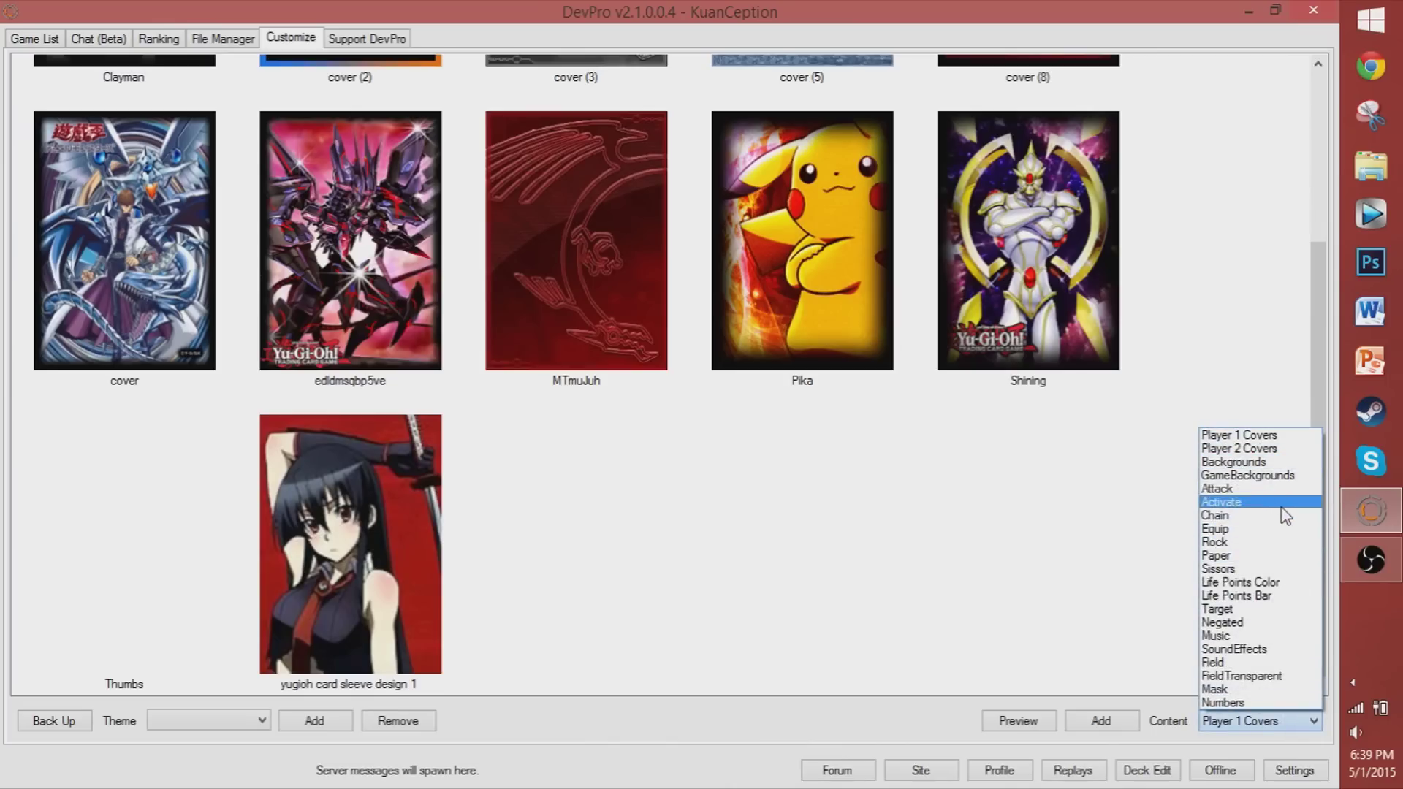
pyautogui.click(1275, 436)
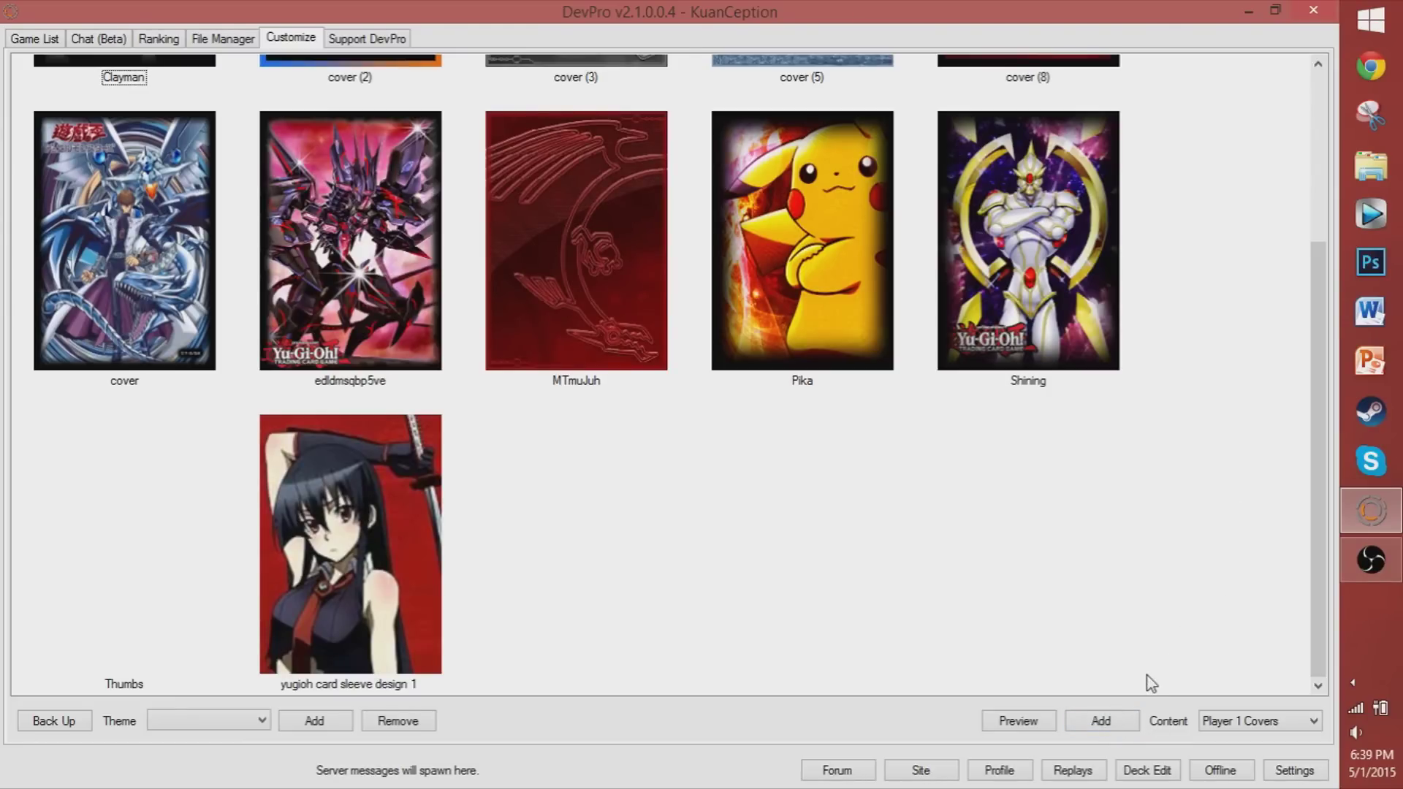
# Start adding a new cover image and browse to the Oricas folder on the Desktop
pyautogui.click(1100, 720)
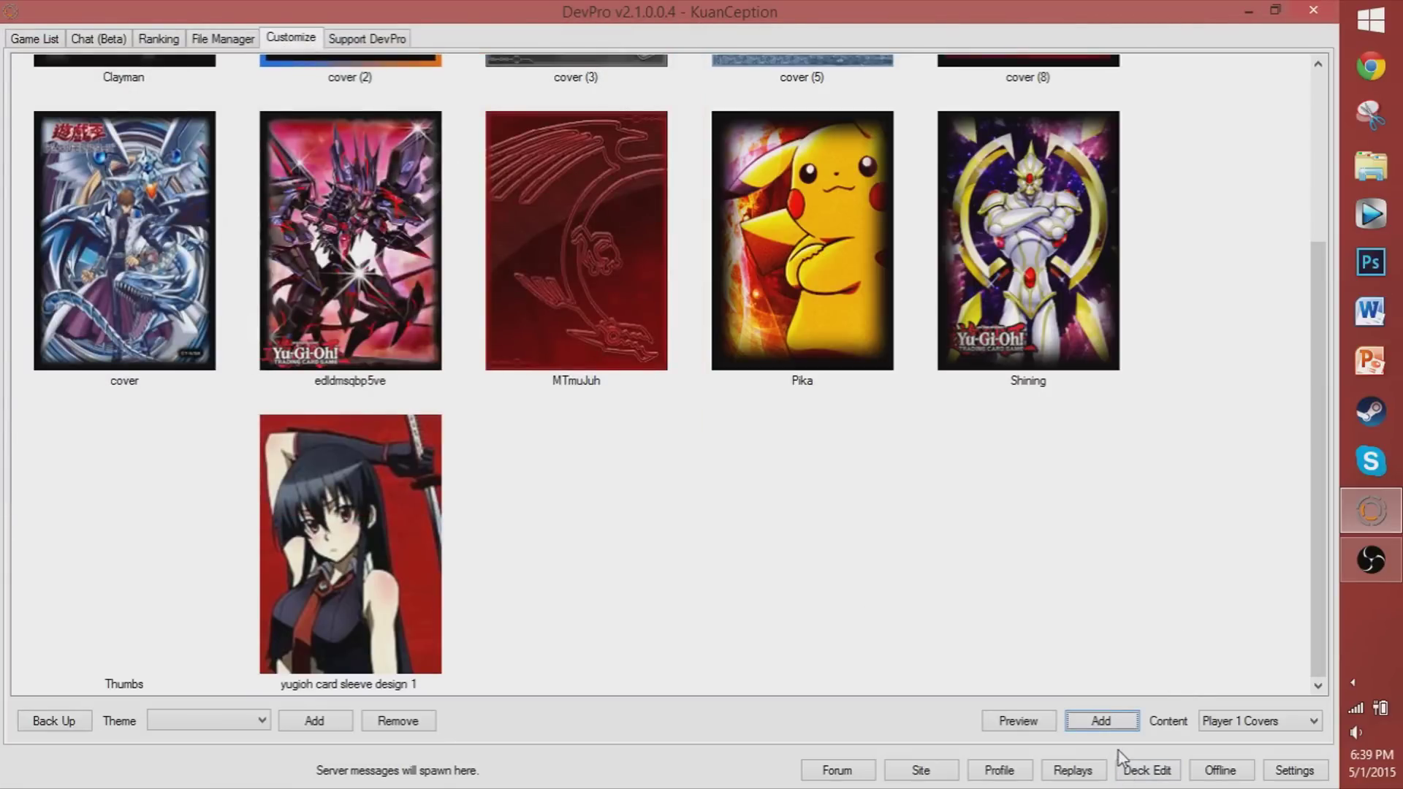
pyautogui.click(1105, 723)
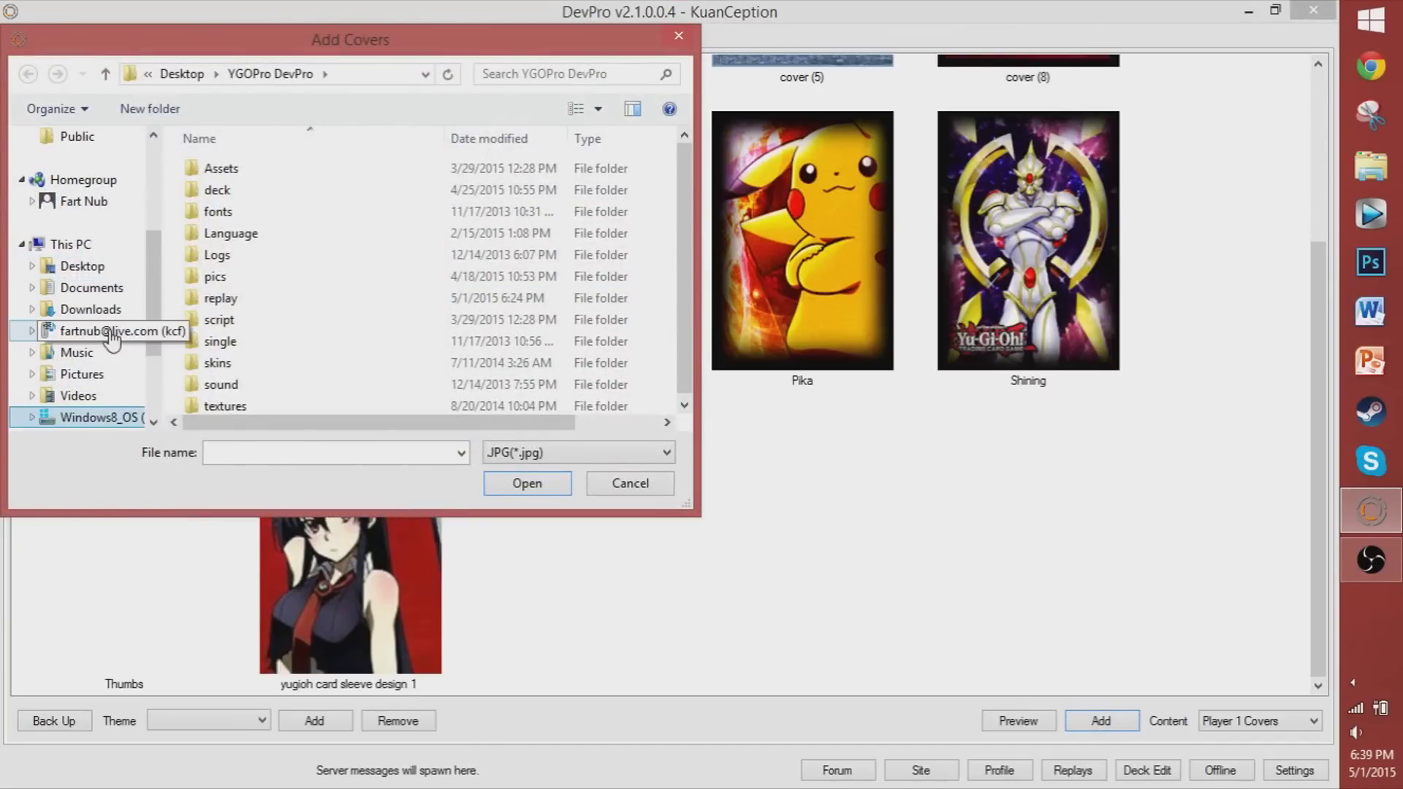
pyautogui.scroll(-2, 109, 351)
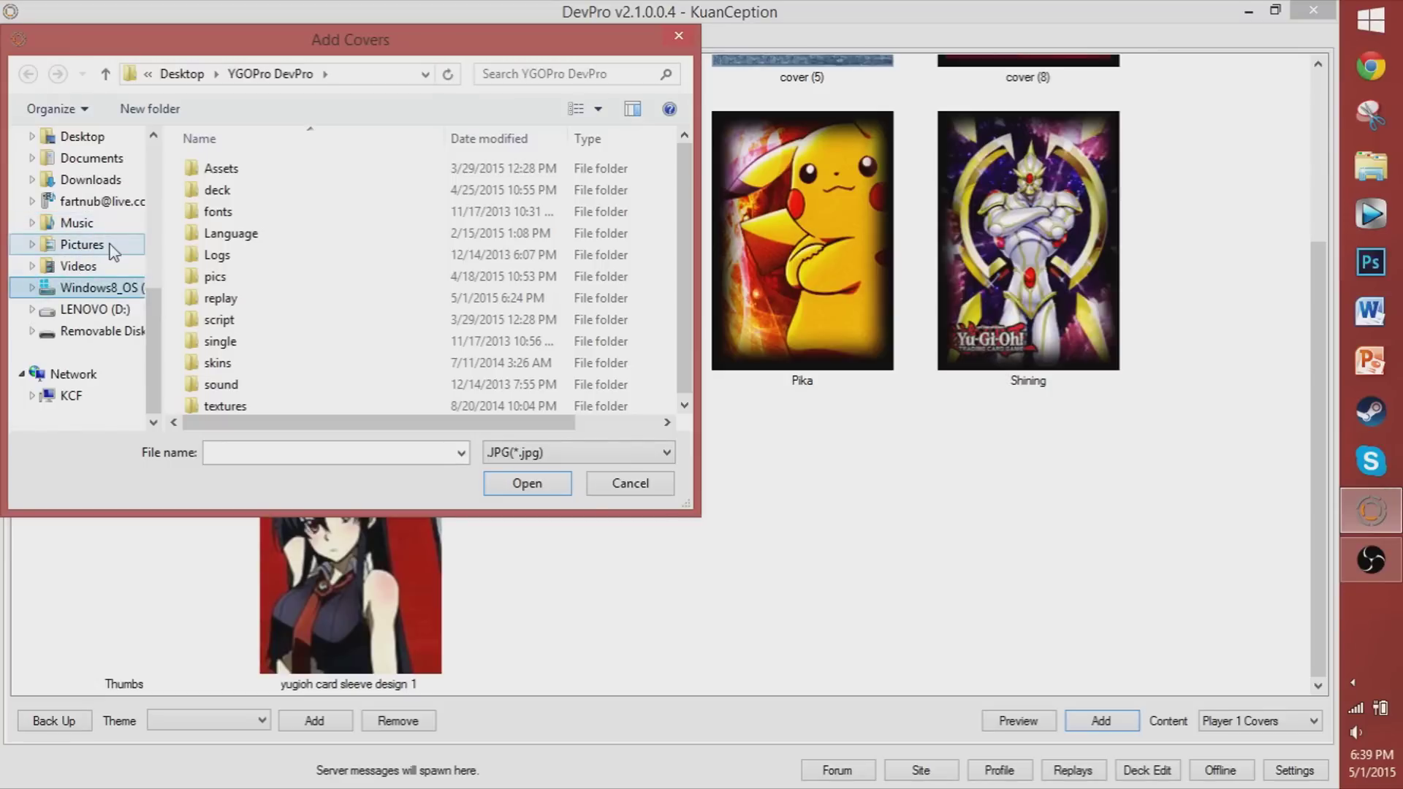
pyautogui.scroll(1, 109, 267)
pyautogui.scroll(1, 110, 266)
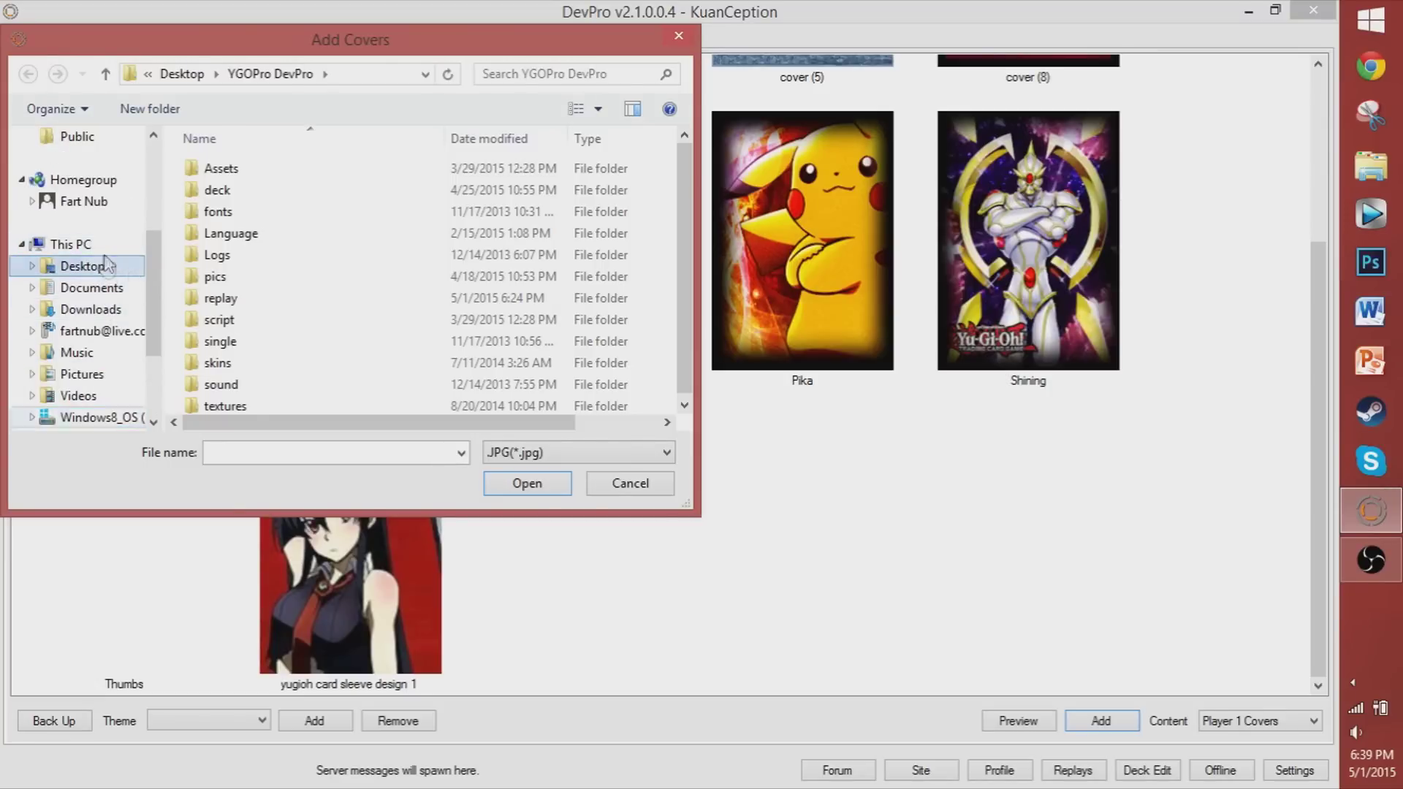
pyautogui.click(82, 265)
pyautogui.scroll(-1, 351, 306)
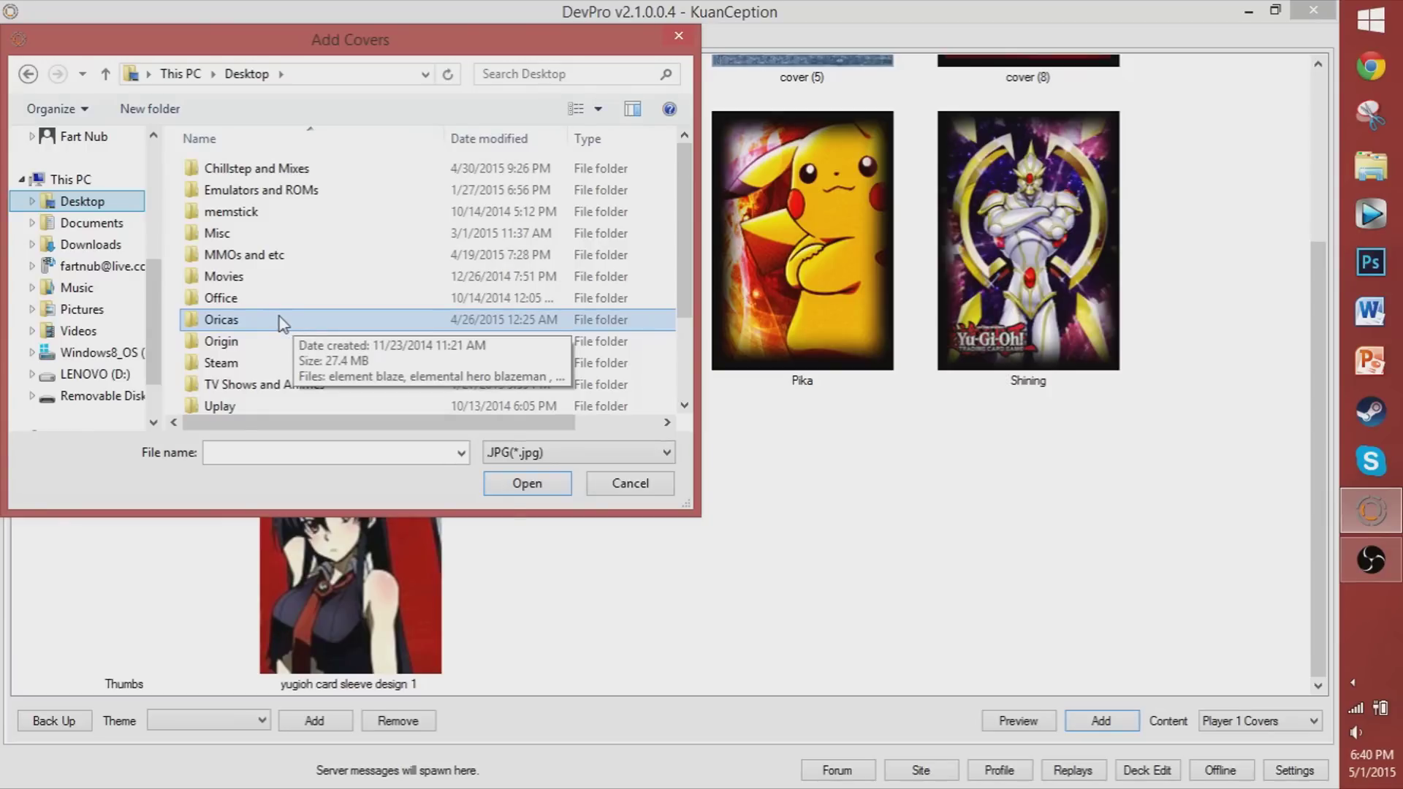
pyautogui.click(282, 322)
pyautogui.doubleClick(288, 319)
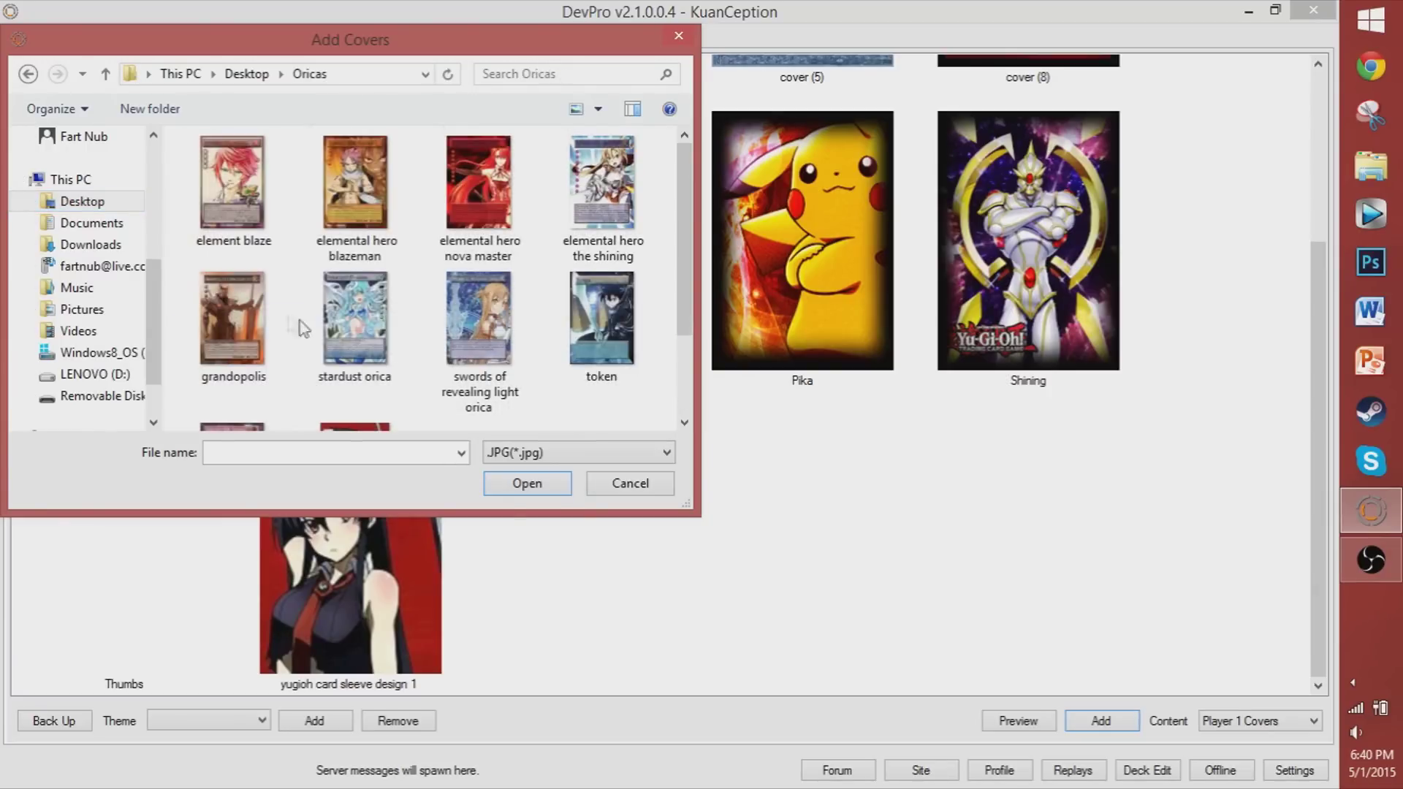
# Add the image "yugioh card sleeve design 1" as a cover and accept resizing it to the correct size
pyautogui.scroll(-2, 578, 407)
pyautogui.scroll(2, 612, 406)
pyautogui.scroll(-2, 595, 360)
pyautogui.click(356, 350)
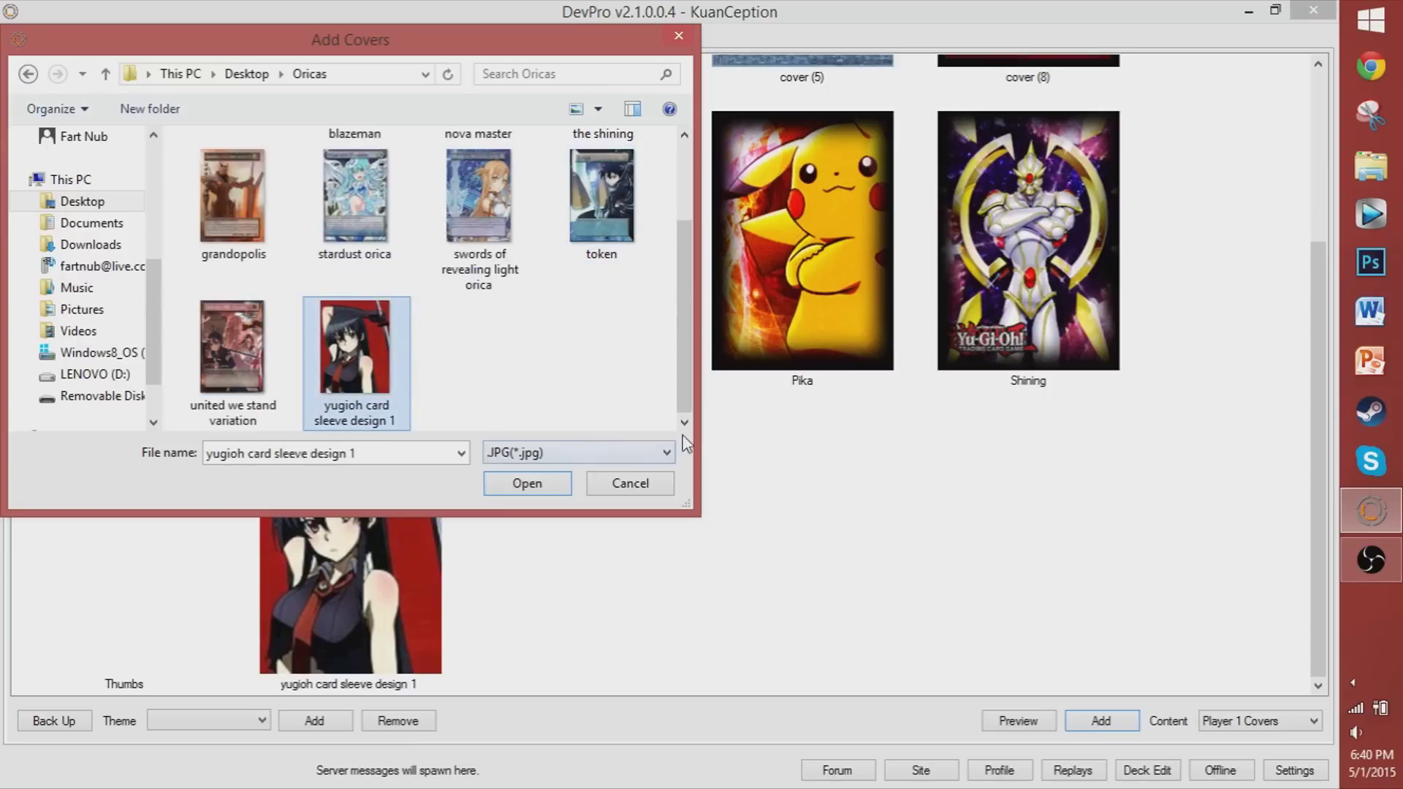
pyautogui.click(524, 484)
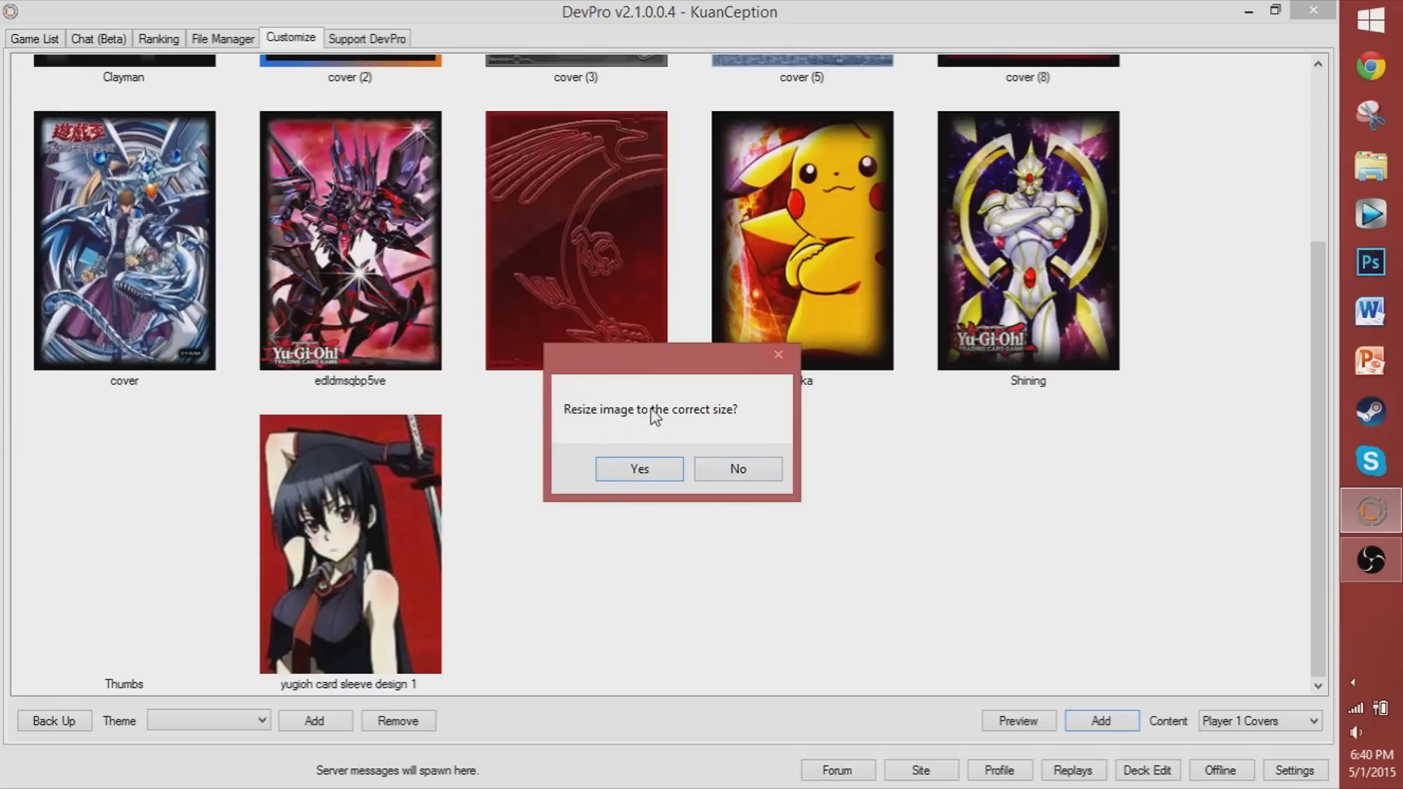
pyautogui.click(655, 473)
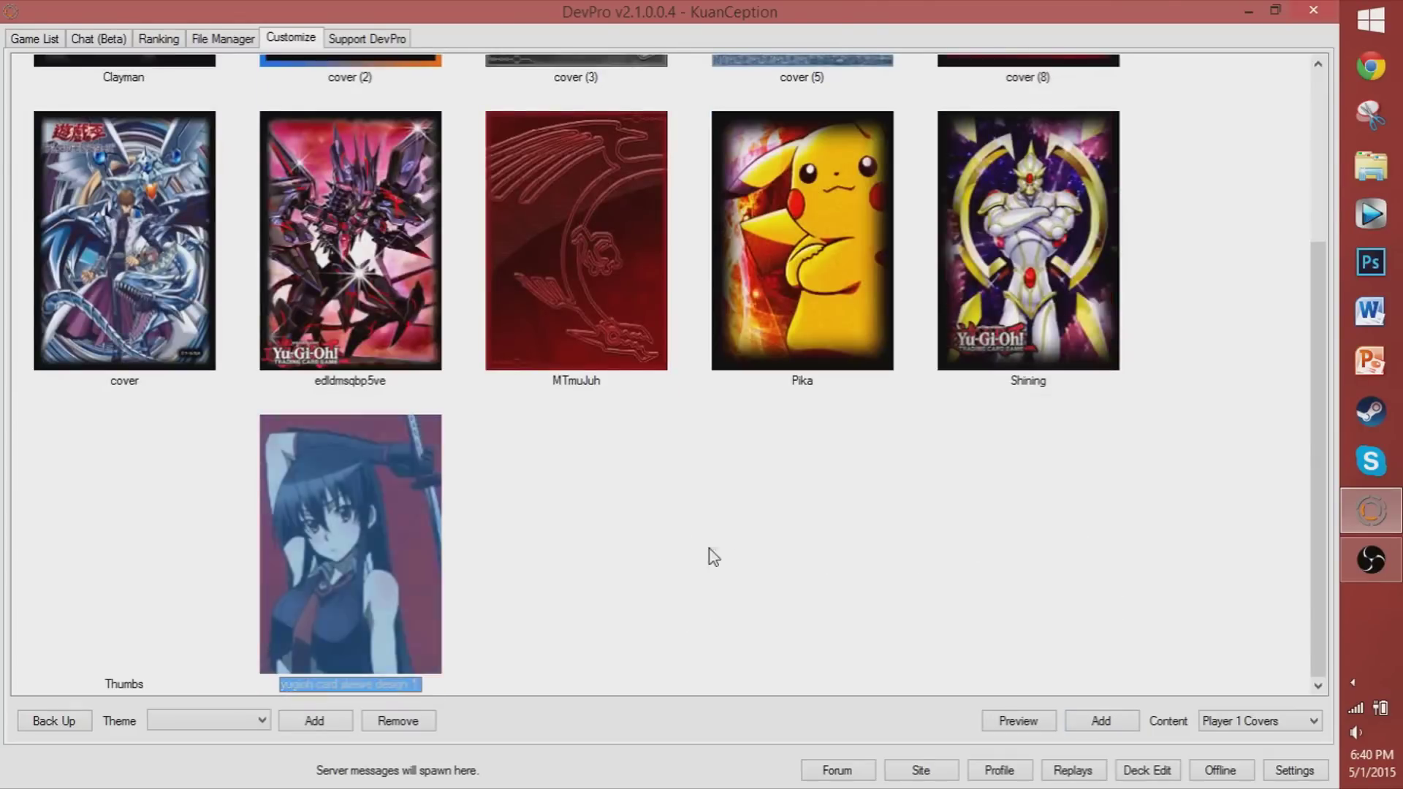
# Install the "yugioh card sleeve design 1" cover and dismiss the confirmation
pyautogui.click(714, 557)
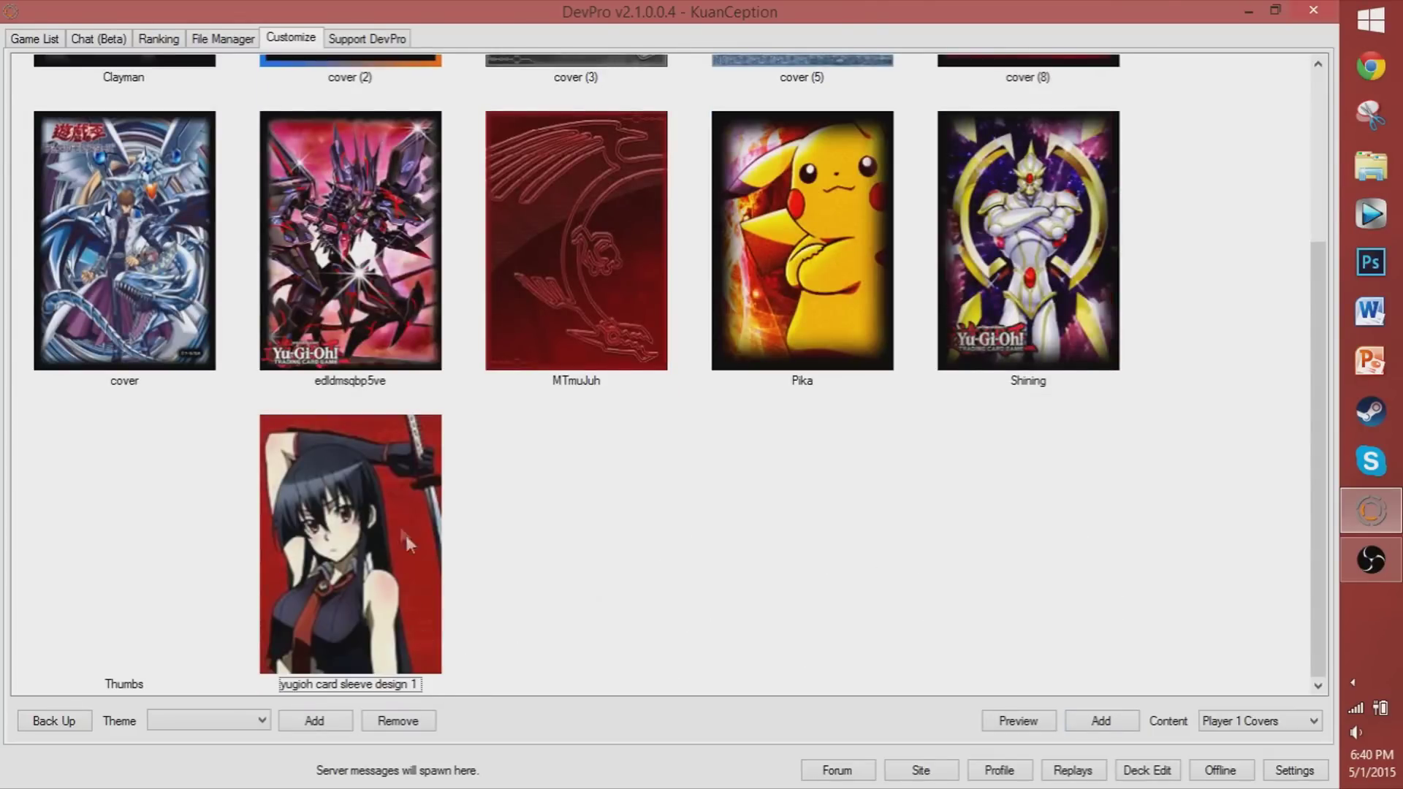
pyautogui.click(321, 516)
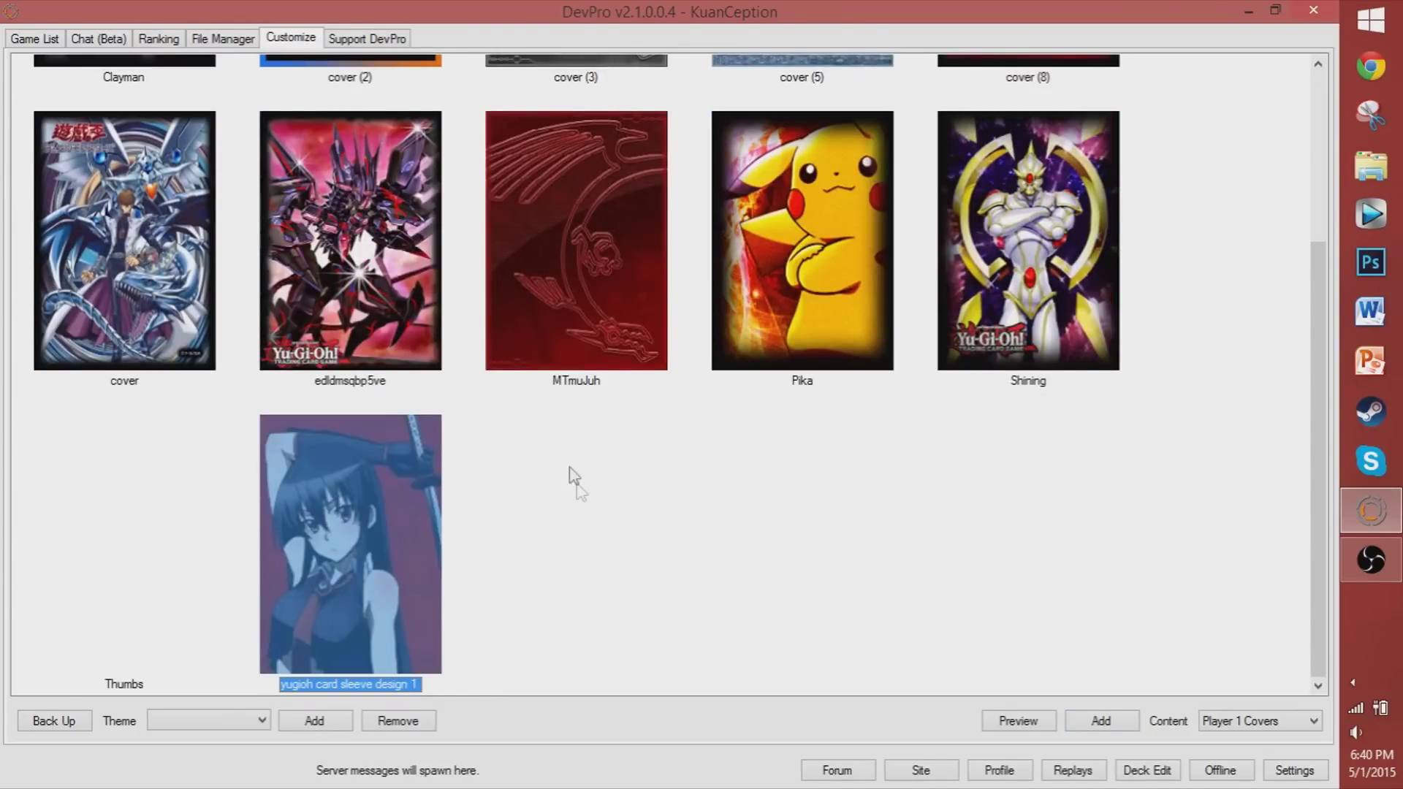
pyautogui.rightClick(353, 507)
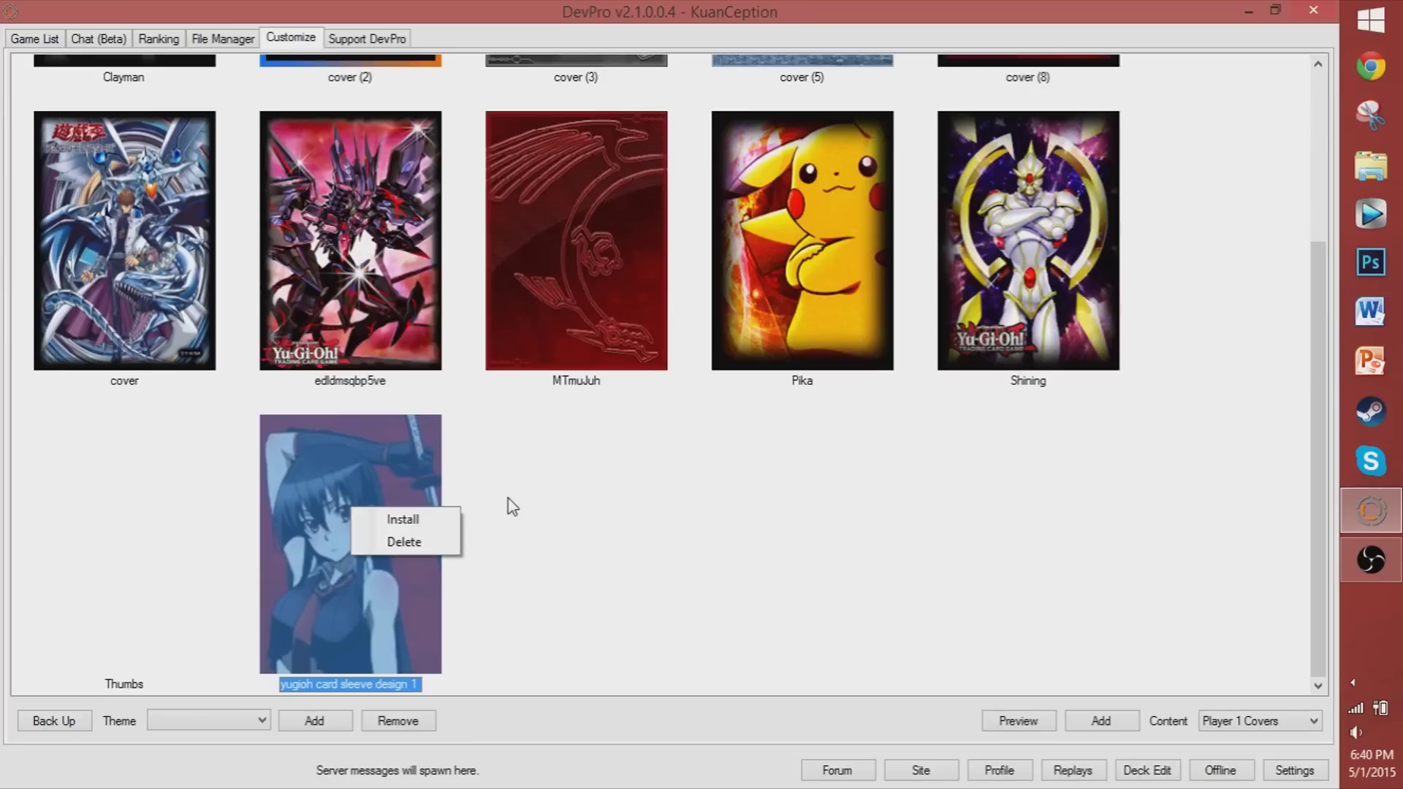
pyautogui.click(450, 519)
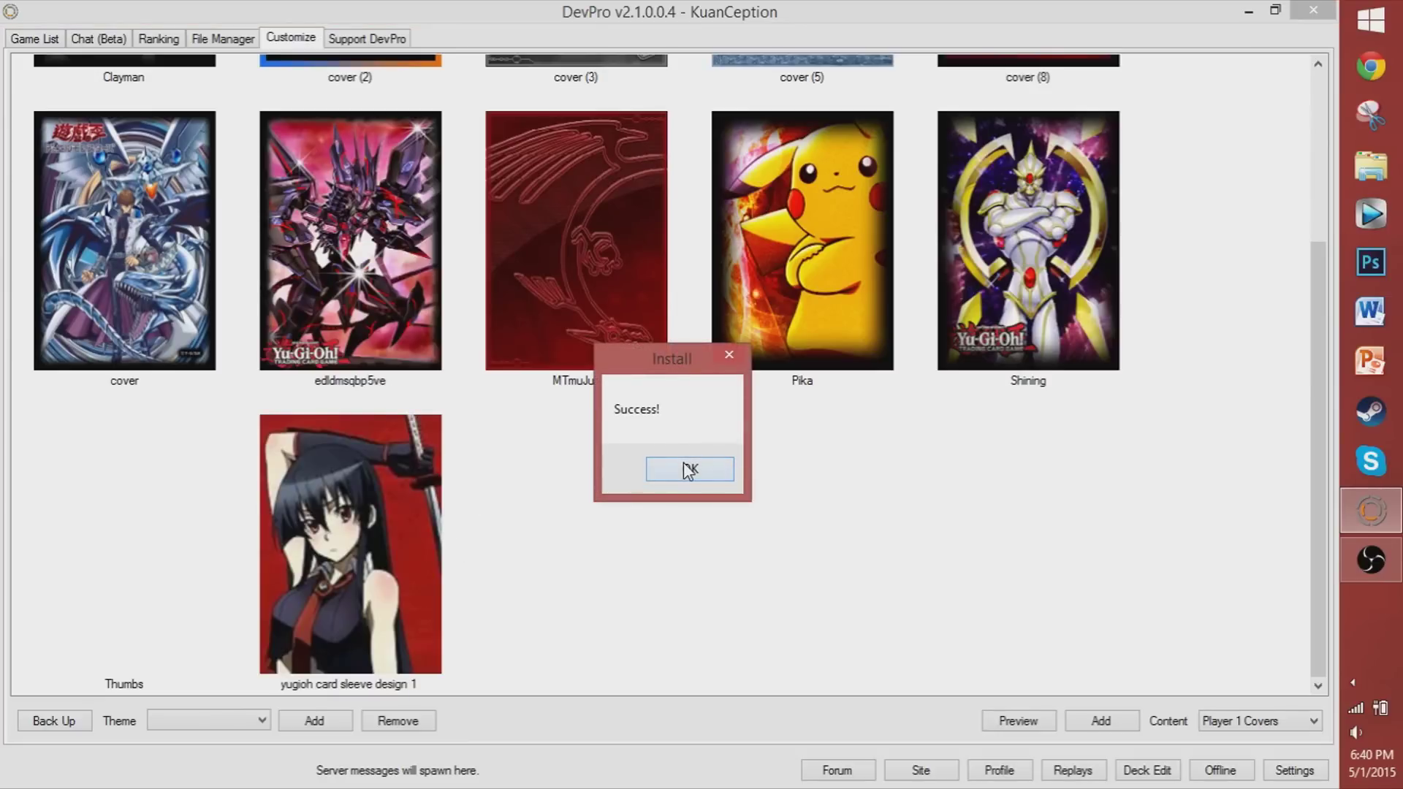
pyautogui.click(724, 471)
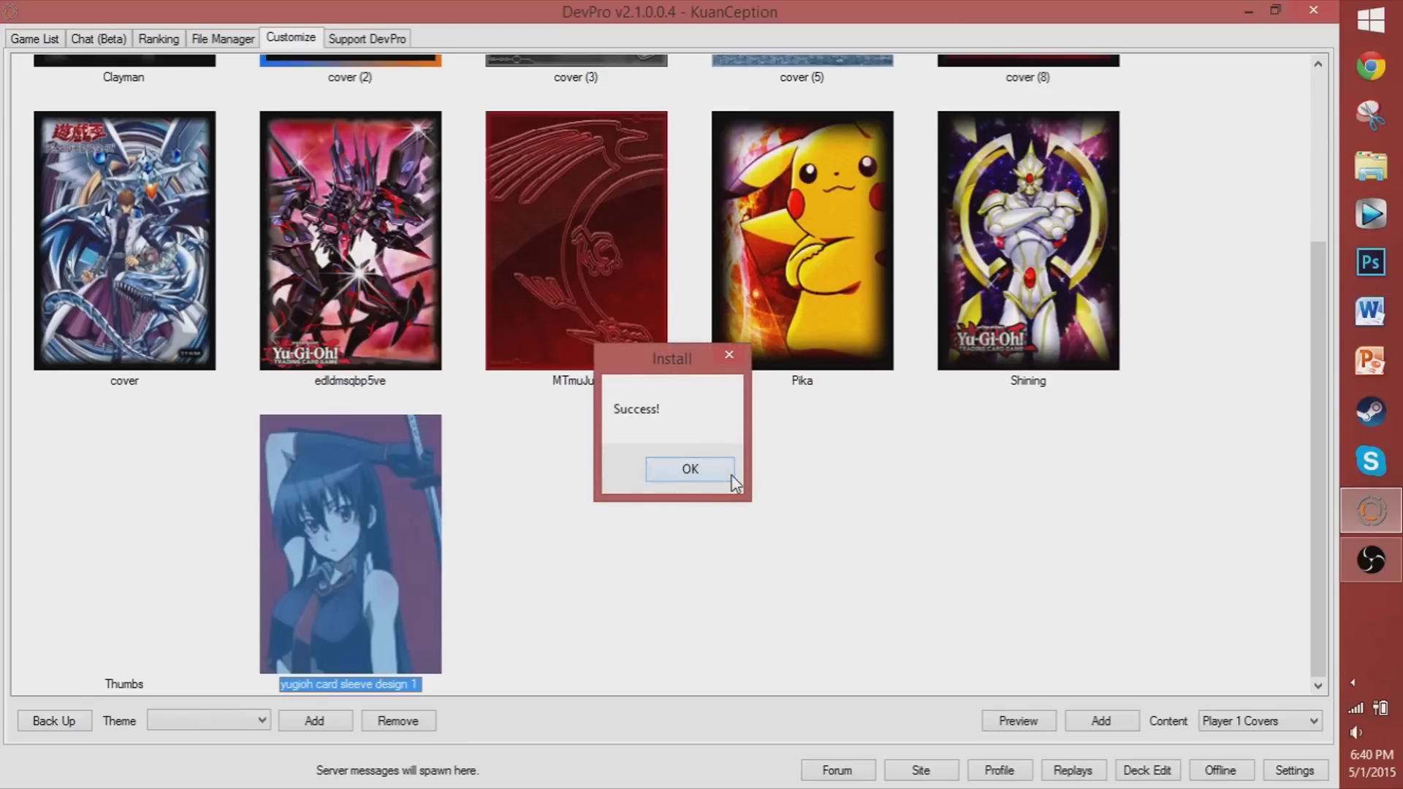
# Preview the installed cover by playing the replay "quickest duel ever.yrp" from turn 1, and close the preview
pyautogui.click(1030, 724)
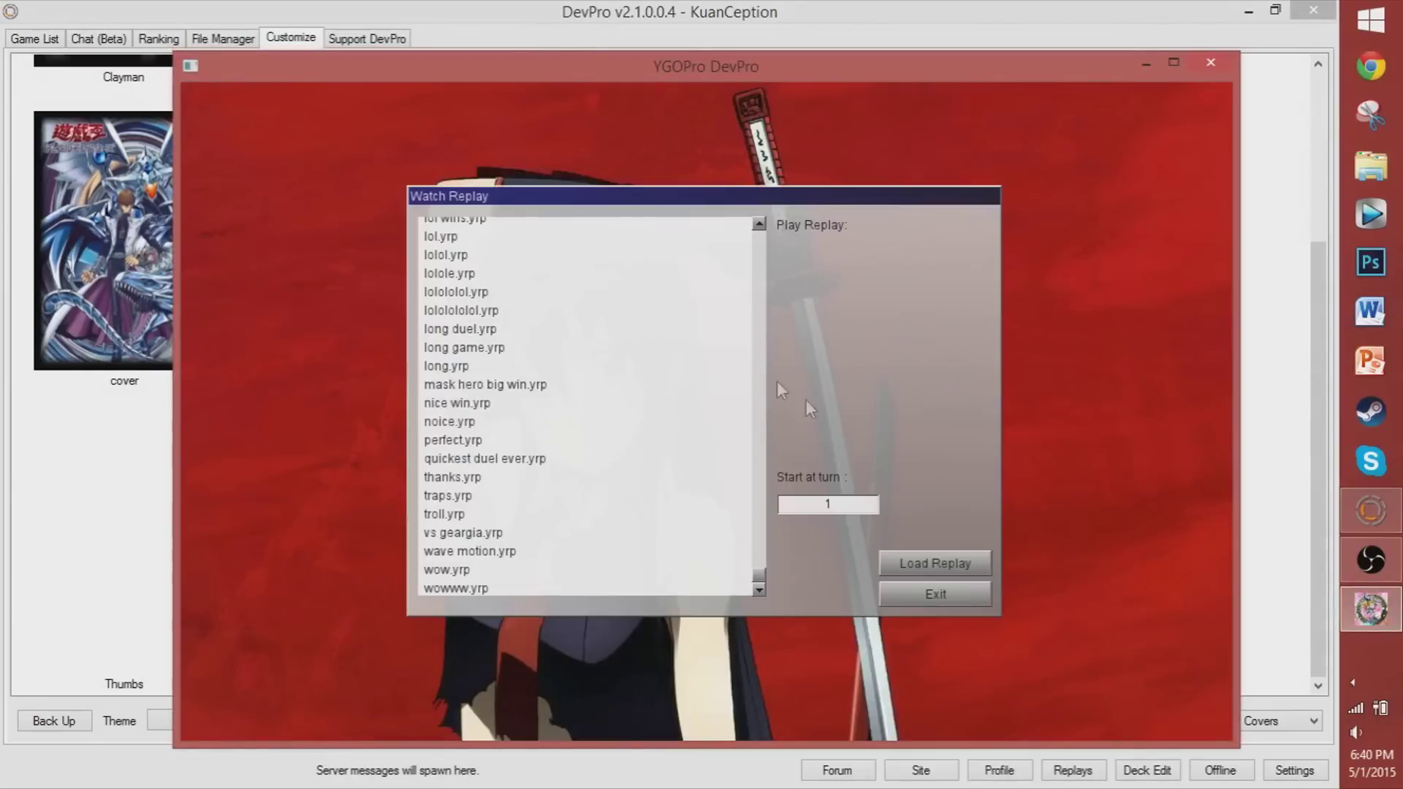
pyautogui.click(485, 458)
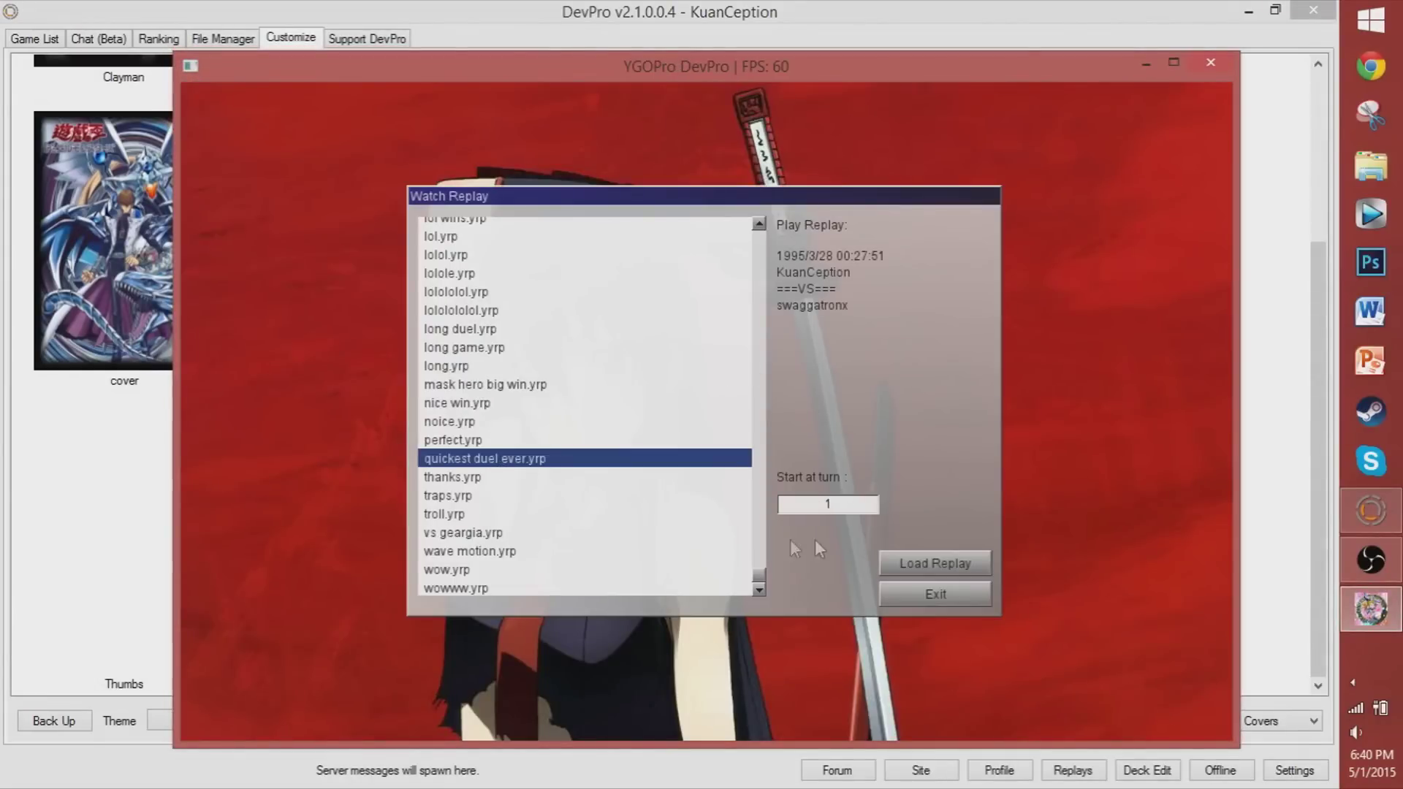
pyautogui.click(952, 560)
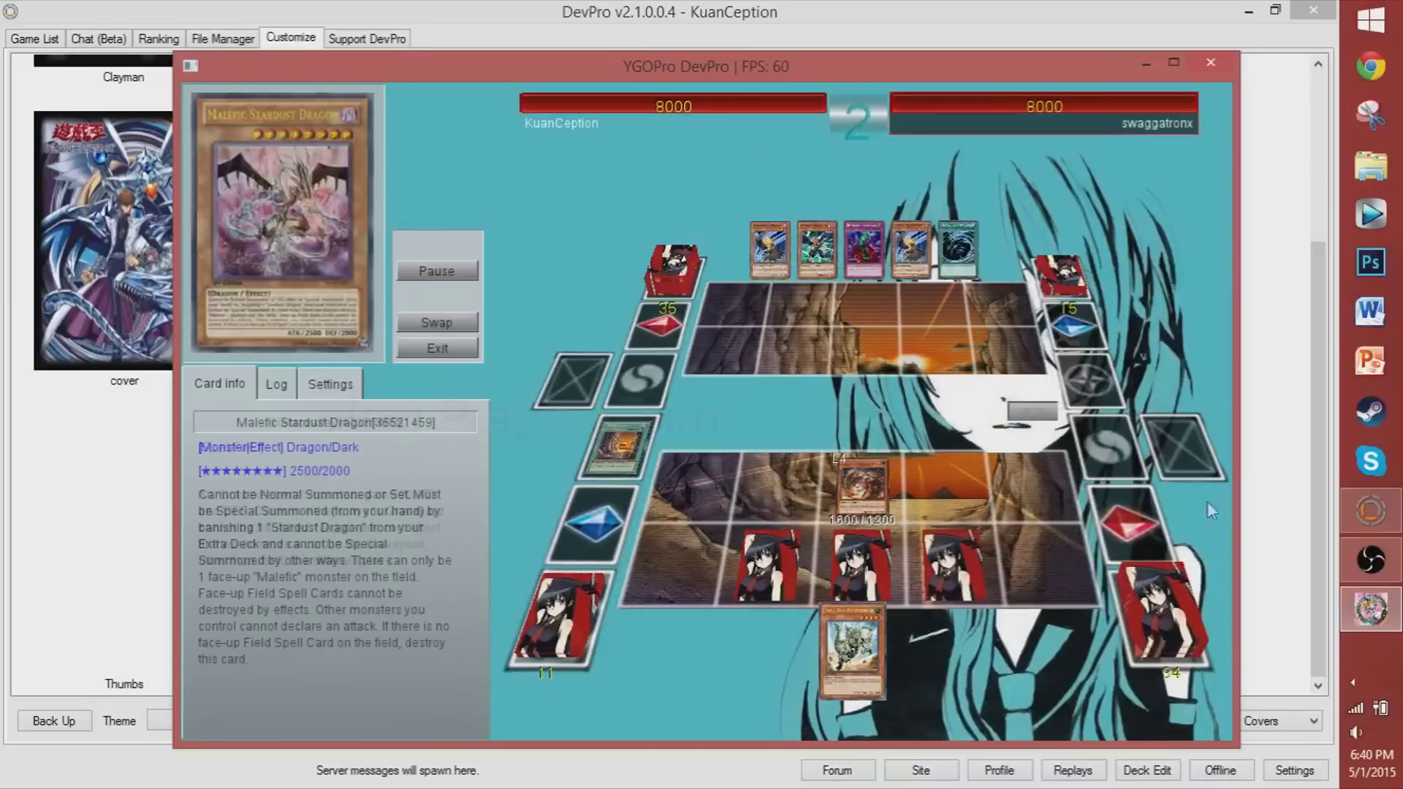
pyautogui.click(1212, 64)
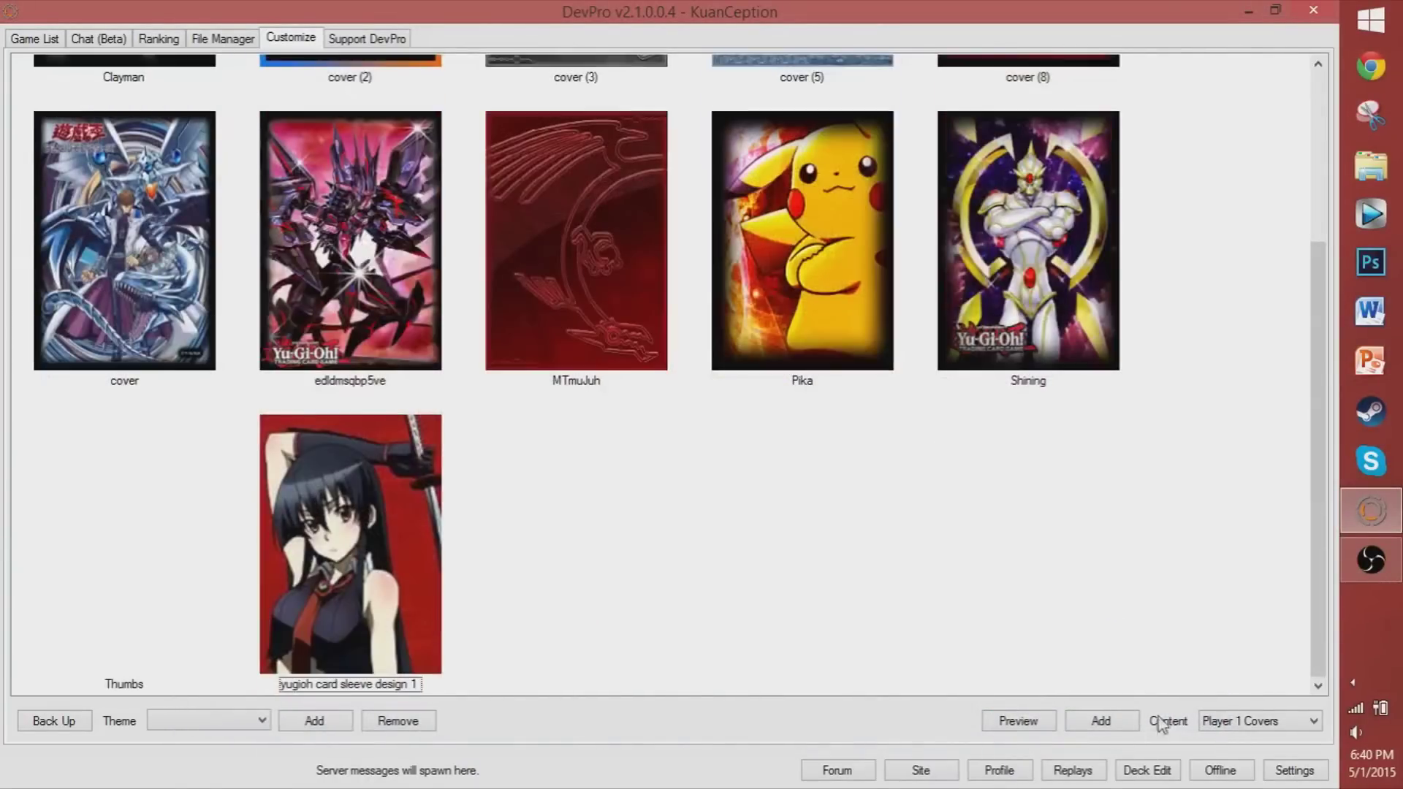
# Switch the content type to Backgrounds and start adding an image from the Anime folder inside the Desktop's wallpapers folder
pyautogui.click(1274, 726)
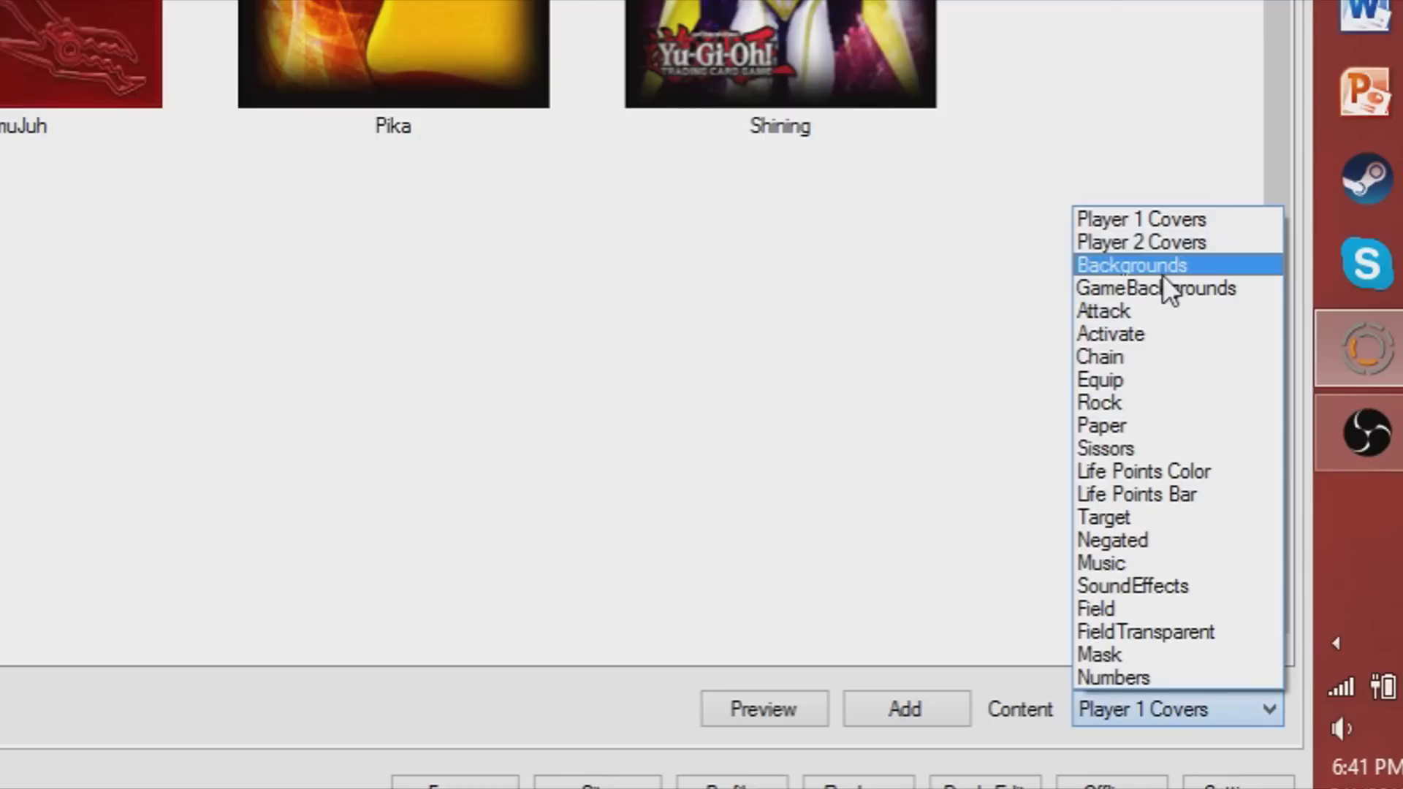
pyautogui.click(1242, 462)
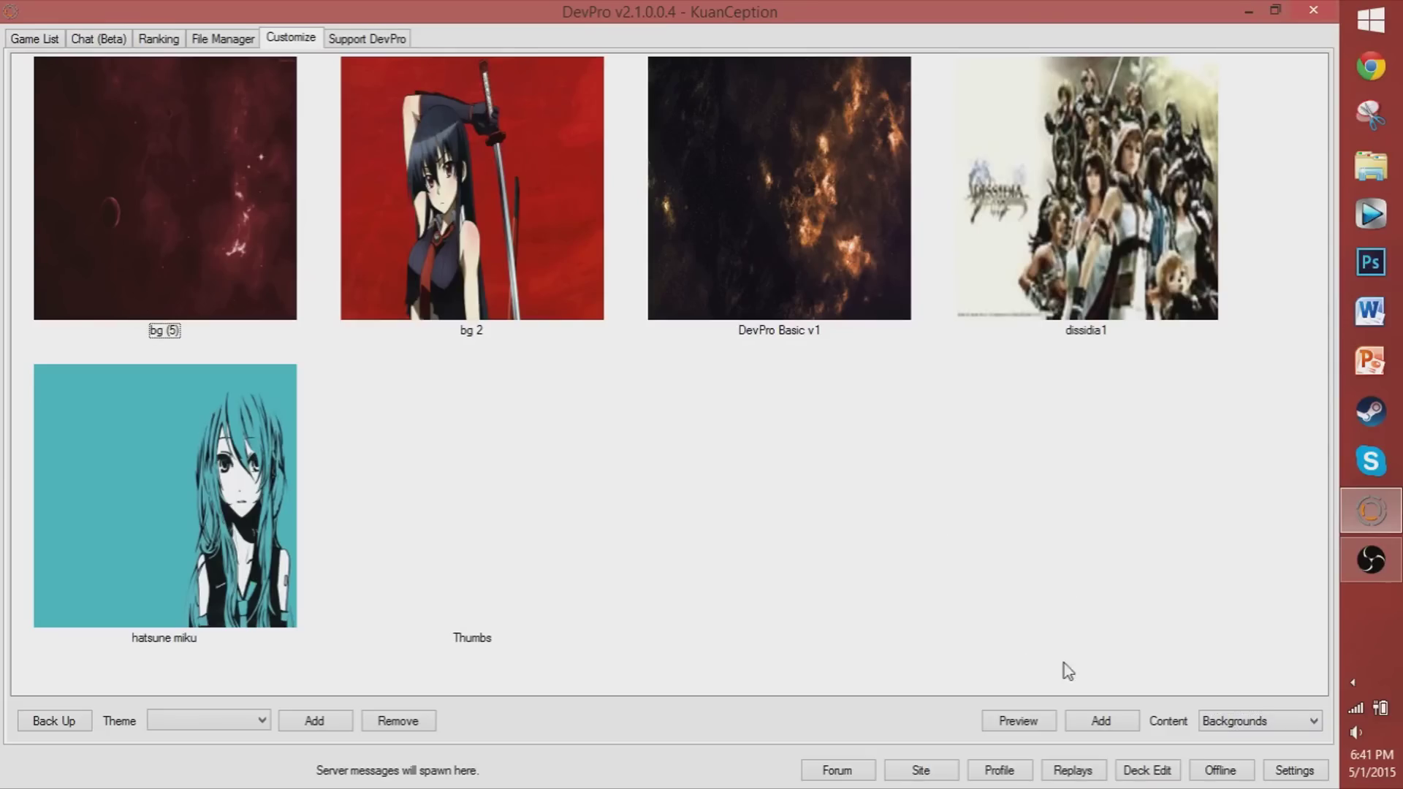
pyautogui.click(1089, 723)
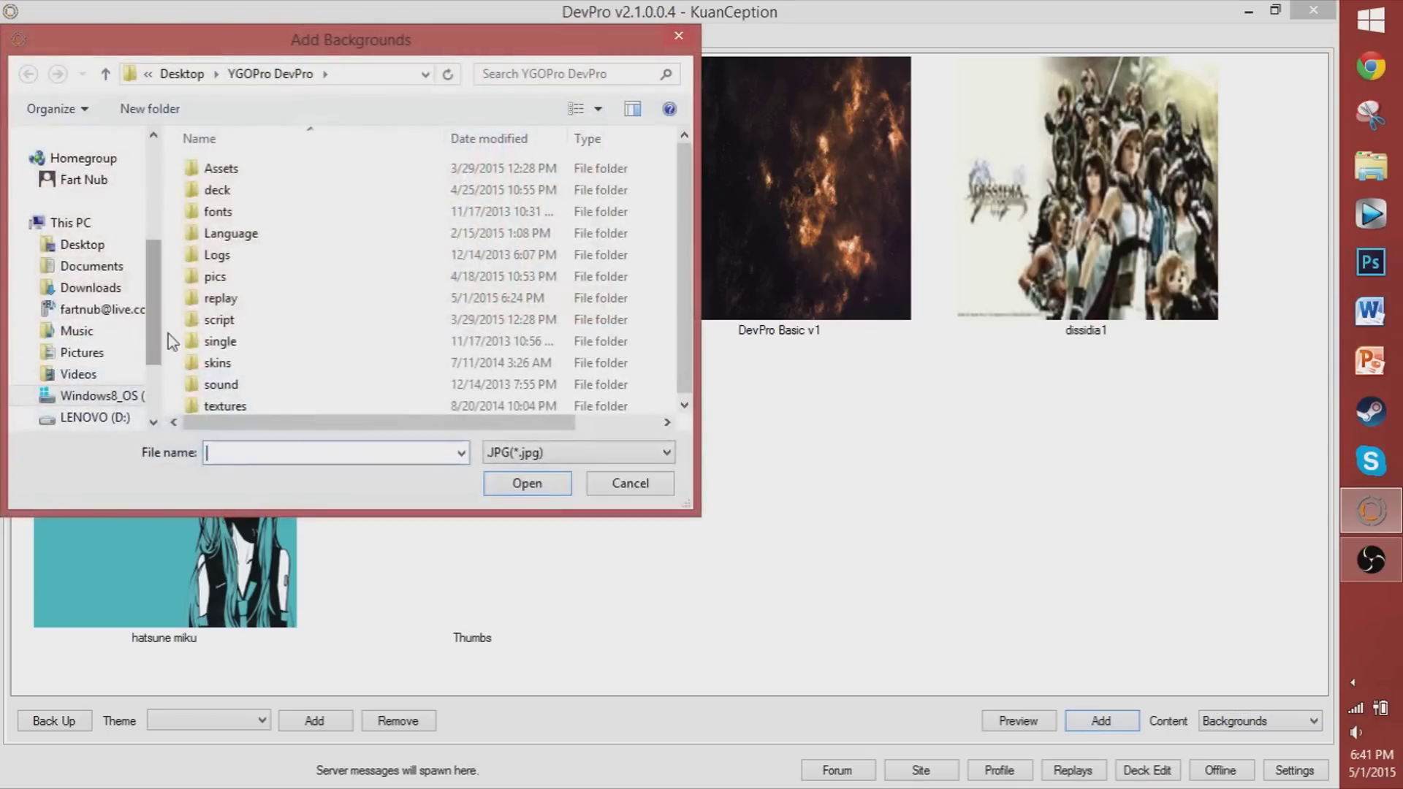
pyautogui.click(82, 244)
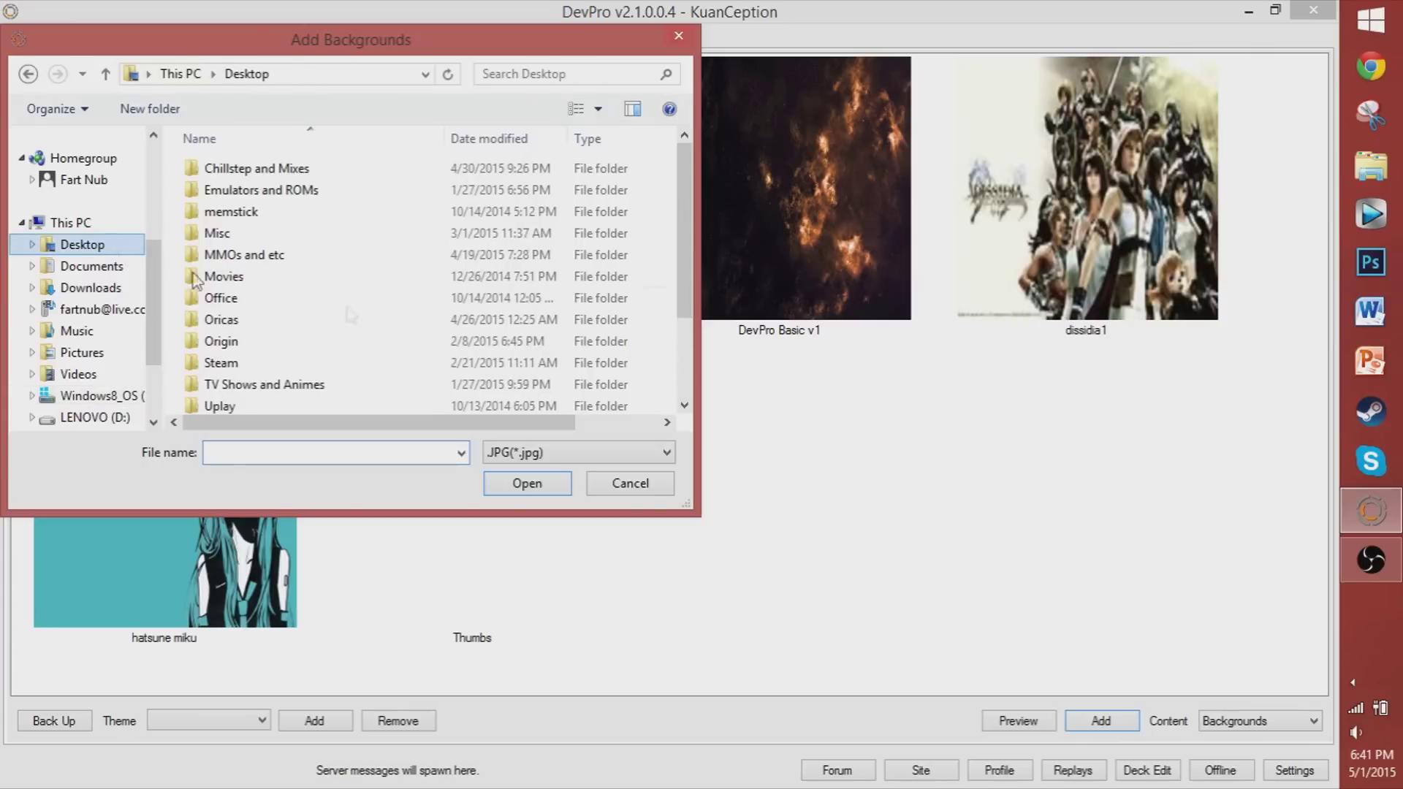
pyautogui.doubleClick(424, 313)
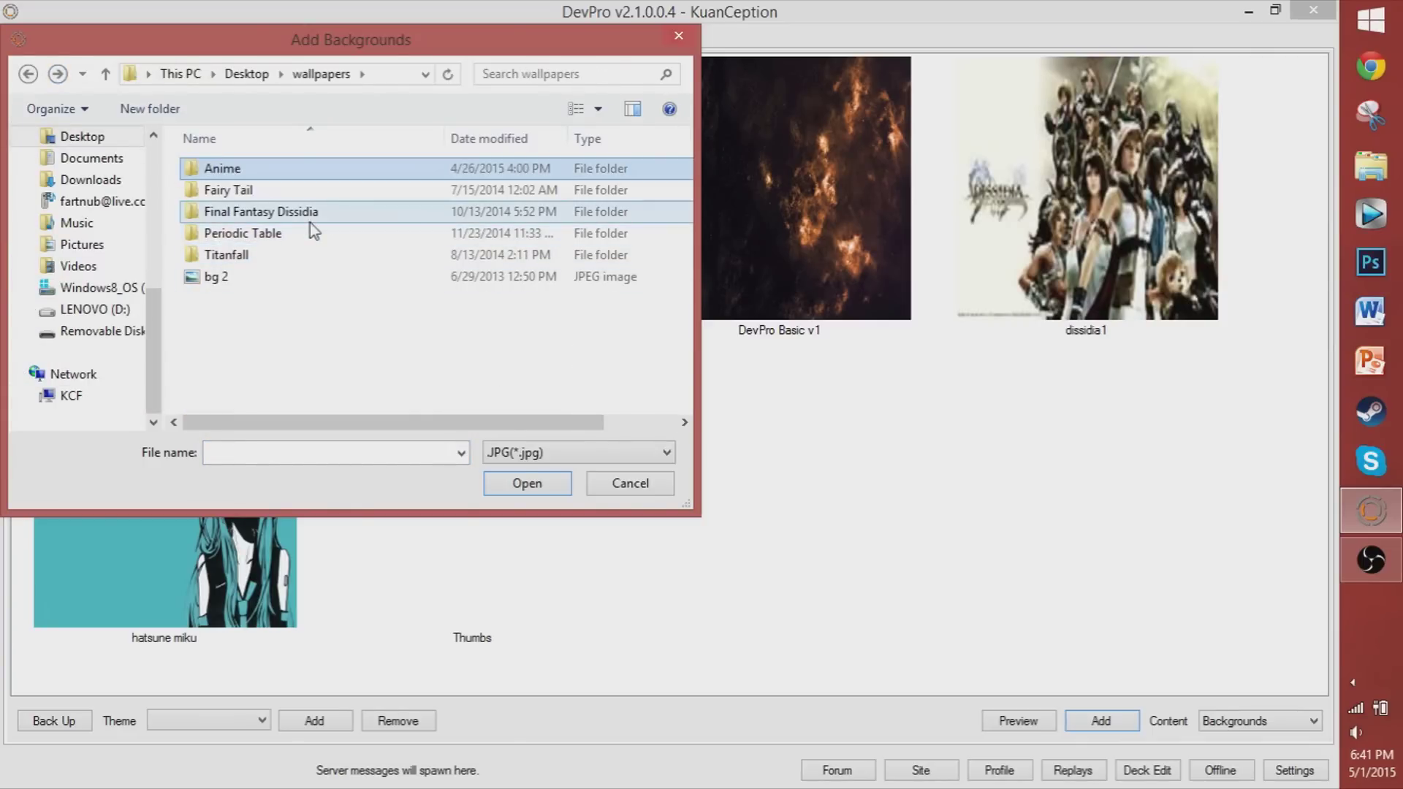
pyautogui.doubleClick(279, 176)
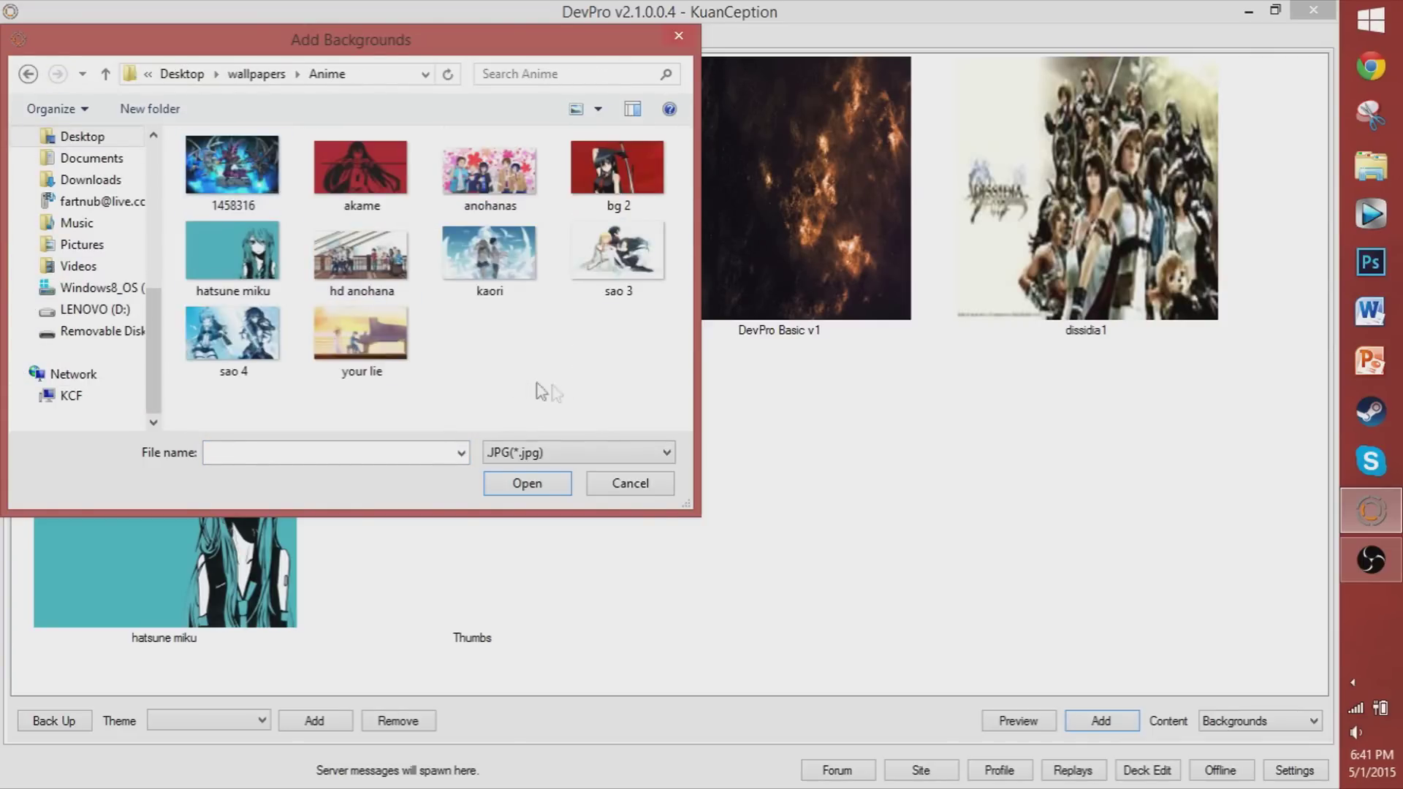
# Add the image "your lie" as a background and accept resizing it to the correct size
pyautogui.click(353, 333)
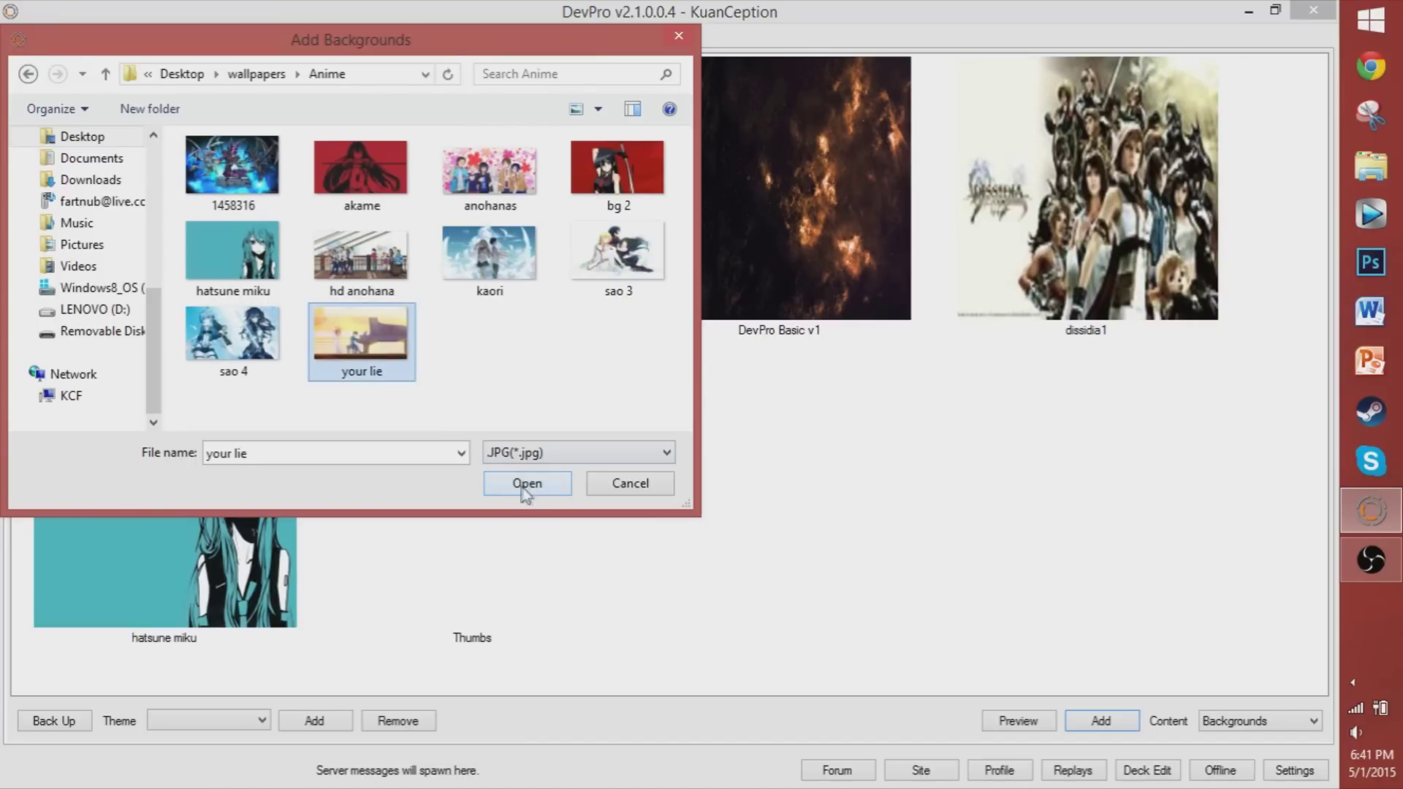
pyautogui.click(527, 484)
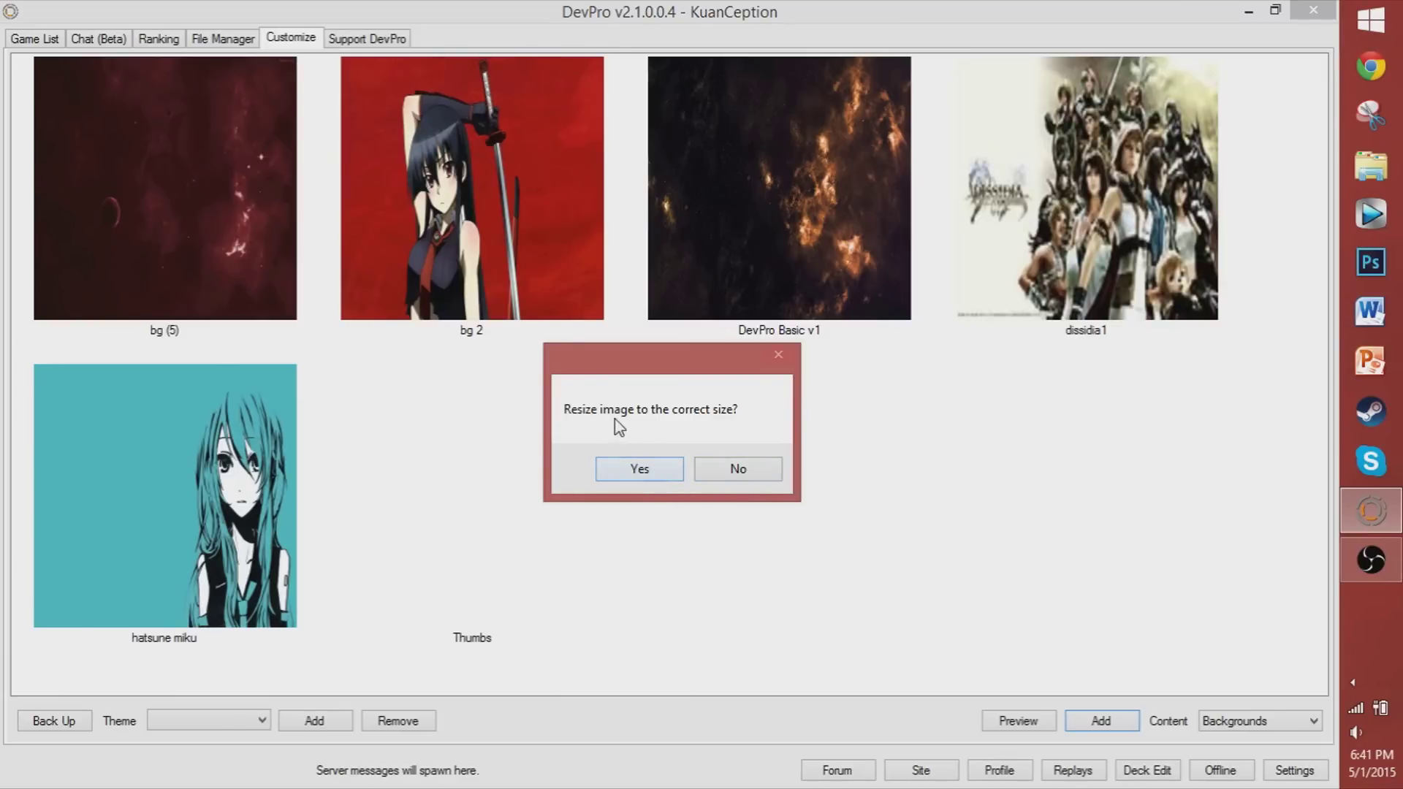
pyautogui.click(654, 471)
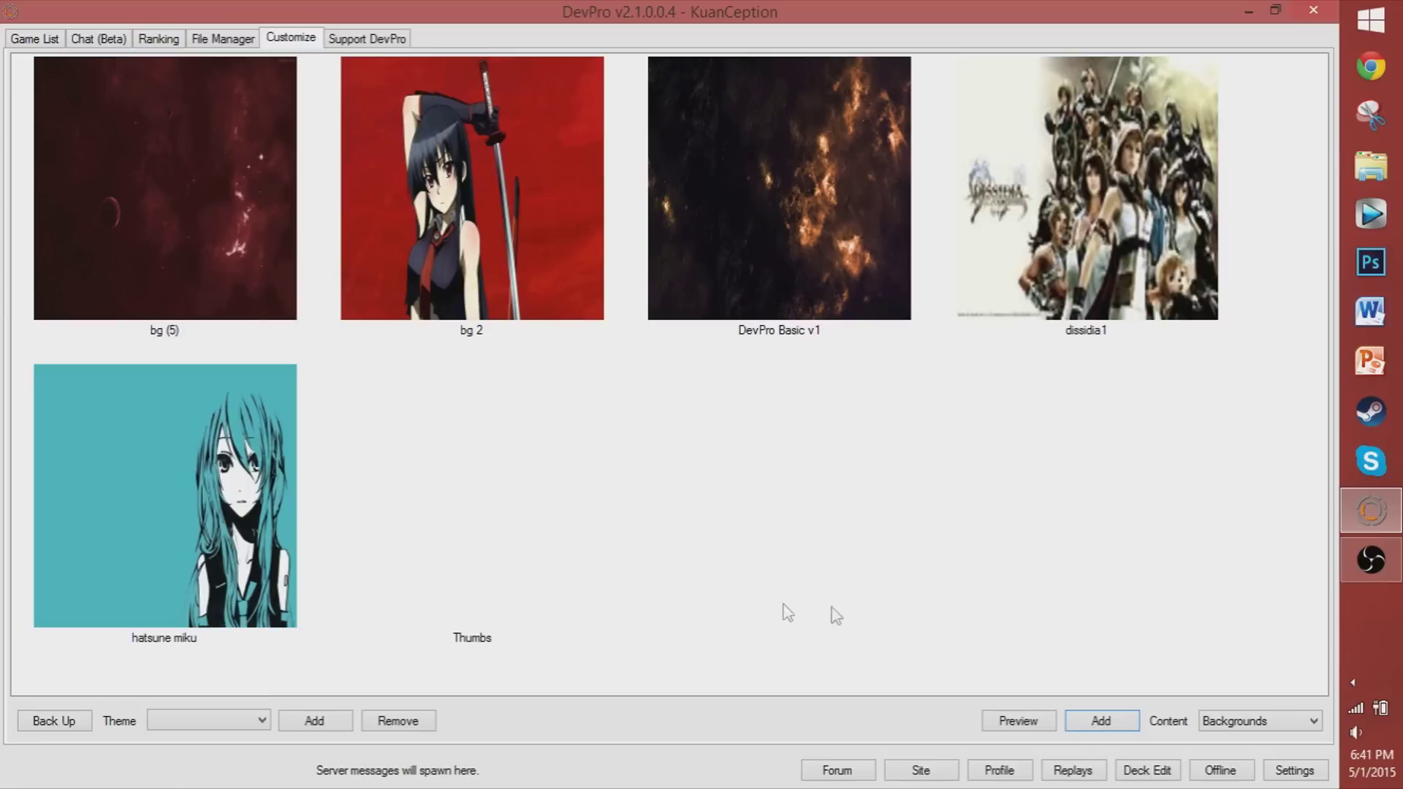
# Install the "your lie" image as the background
pyautogui.click(803, 518)
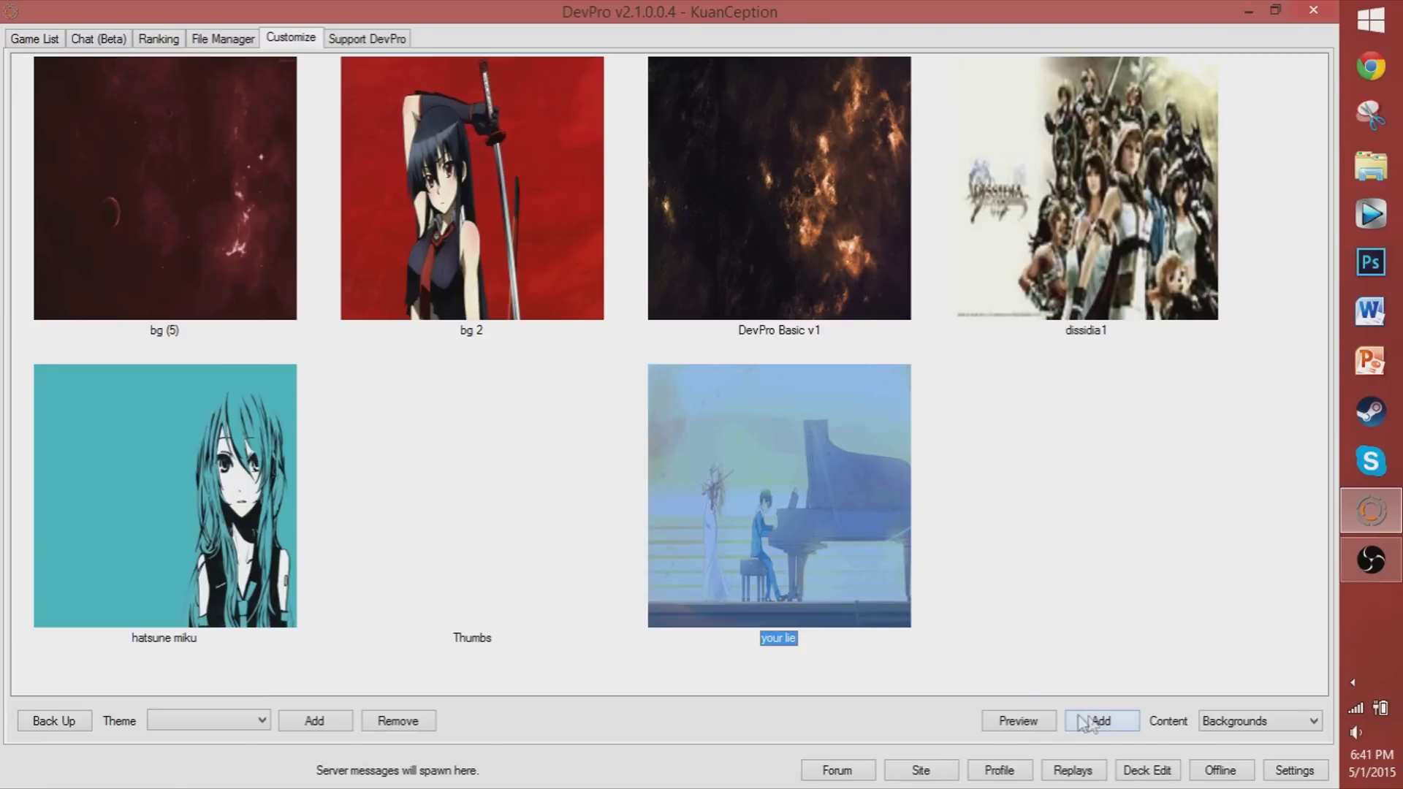
pyautogui.rightClick(705, 508)
pyautogui.click(719, 520)
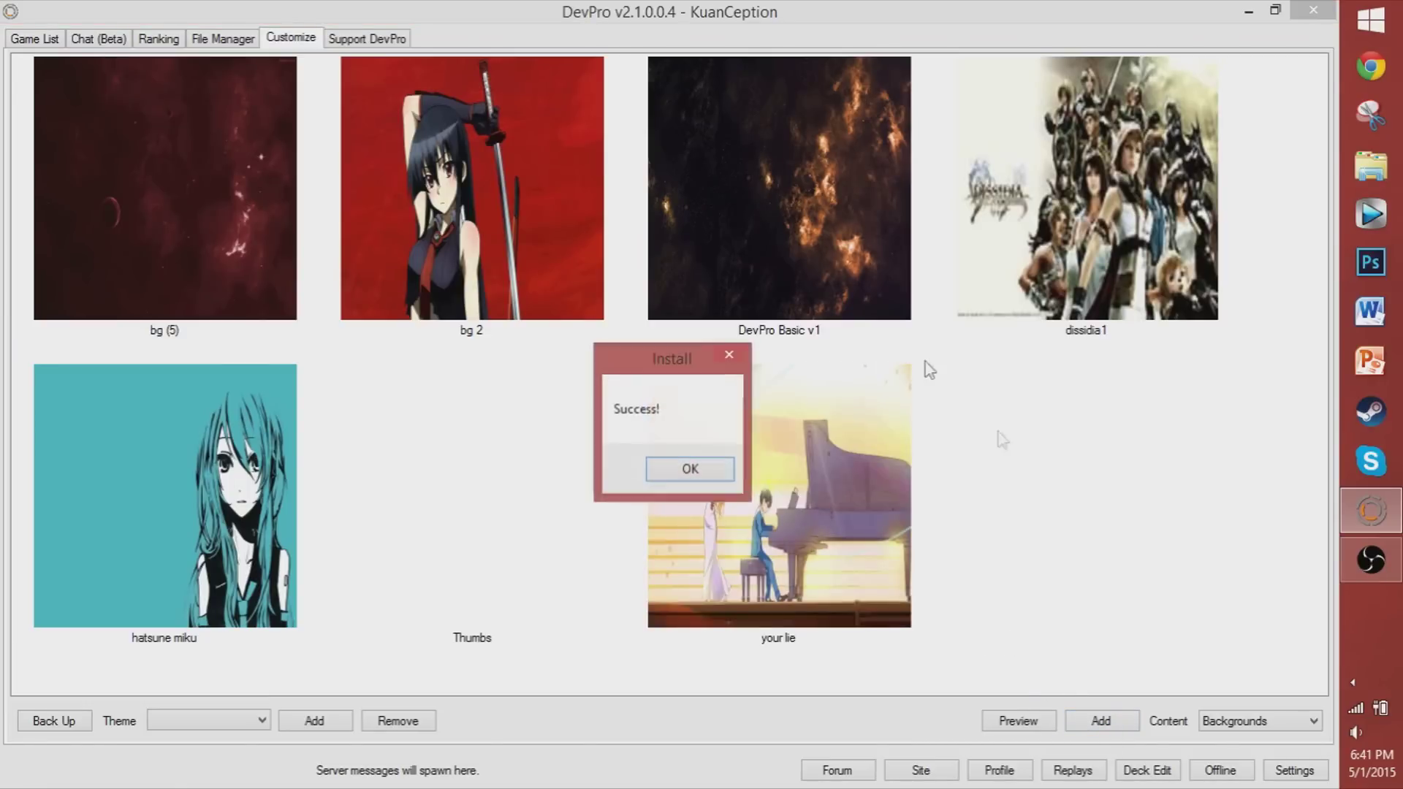
# Finish the background installation, preview it by playing the replay "nice win.yrp" from turn 1, and close the preview
pyautogui.click(716, 471)
pyautogui.click(1019, 722)
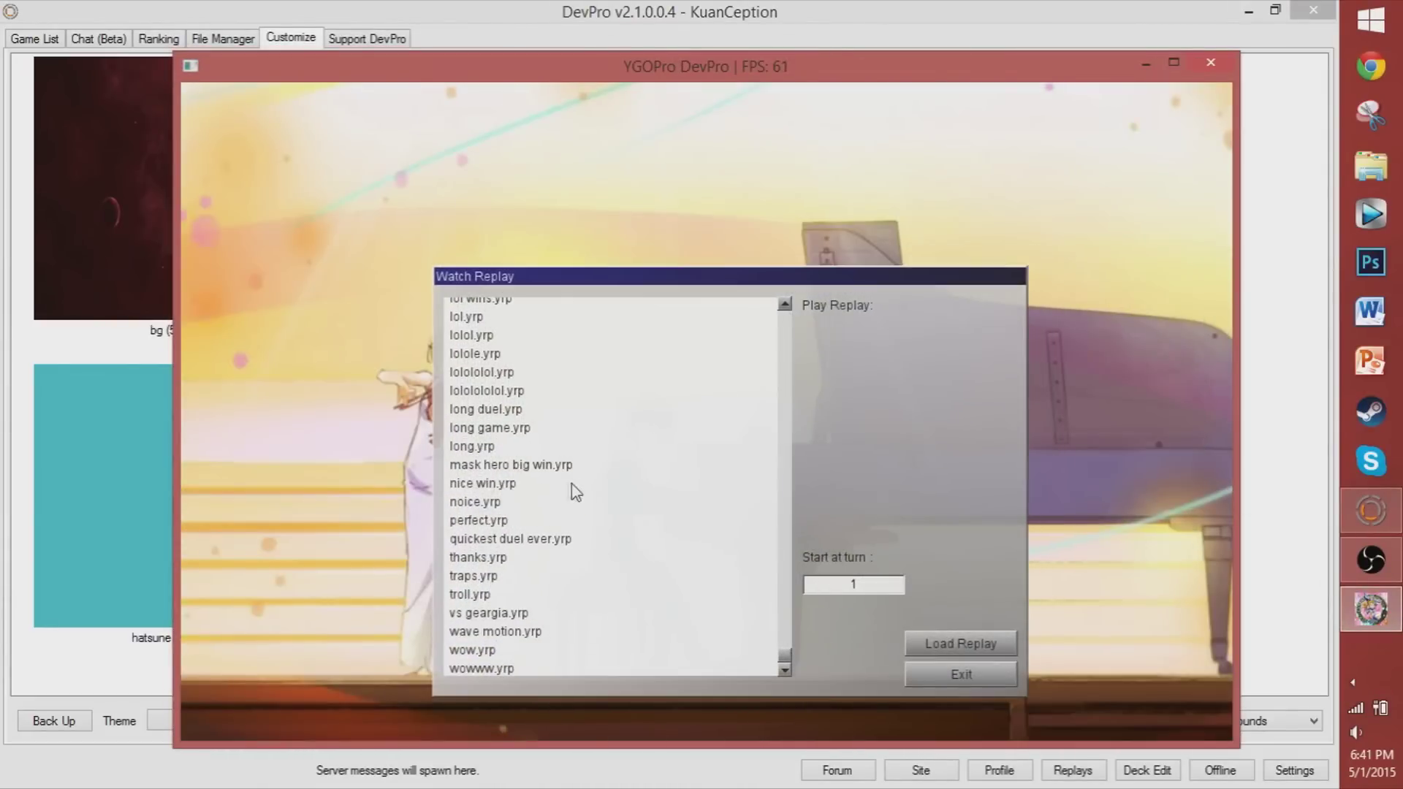
pyautogui.click(576, 487)
pyautogui.click(959, 640)
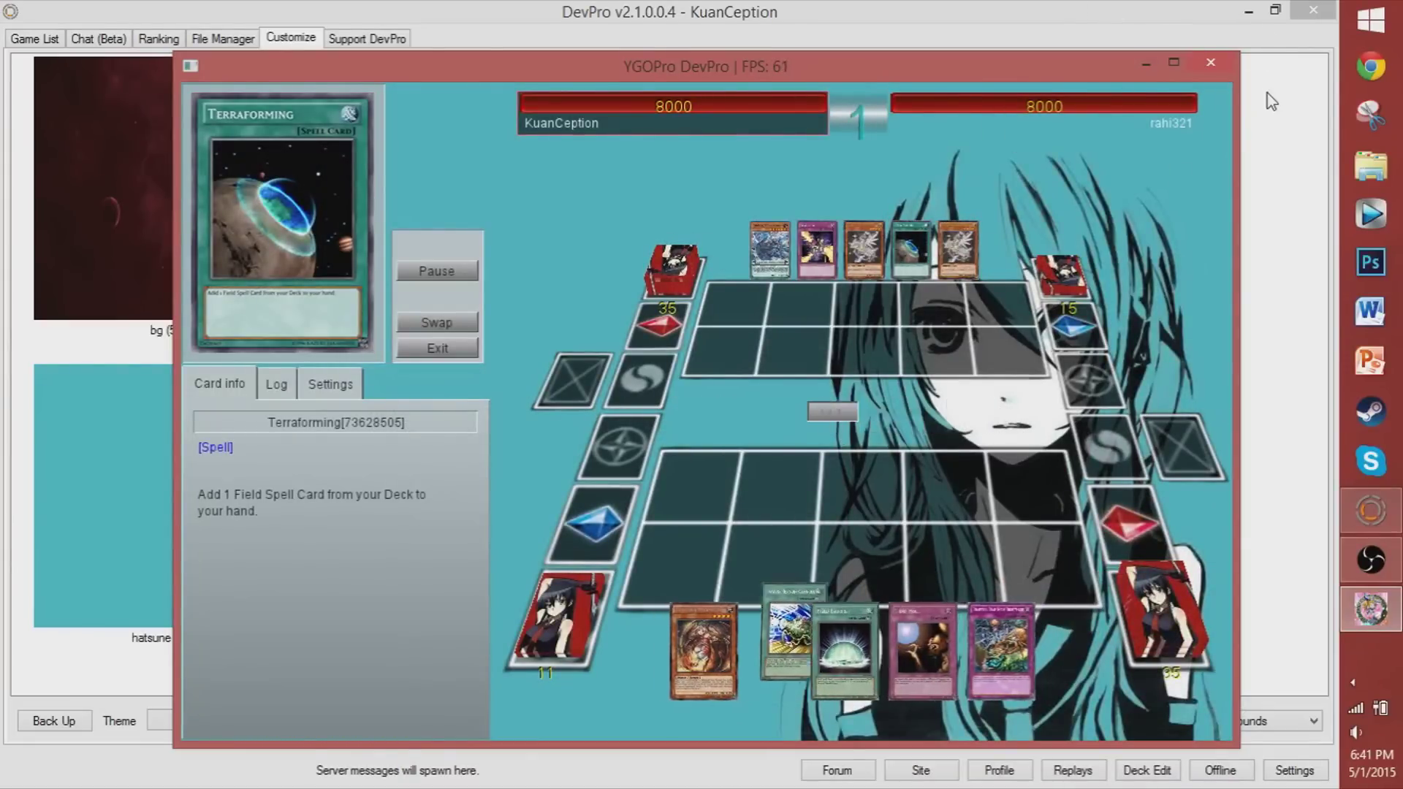
pyautogui.click(1211, 63)
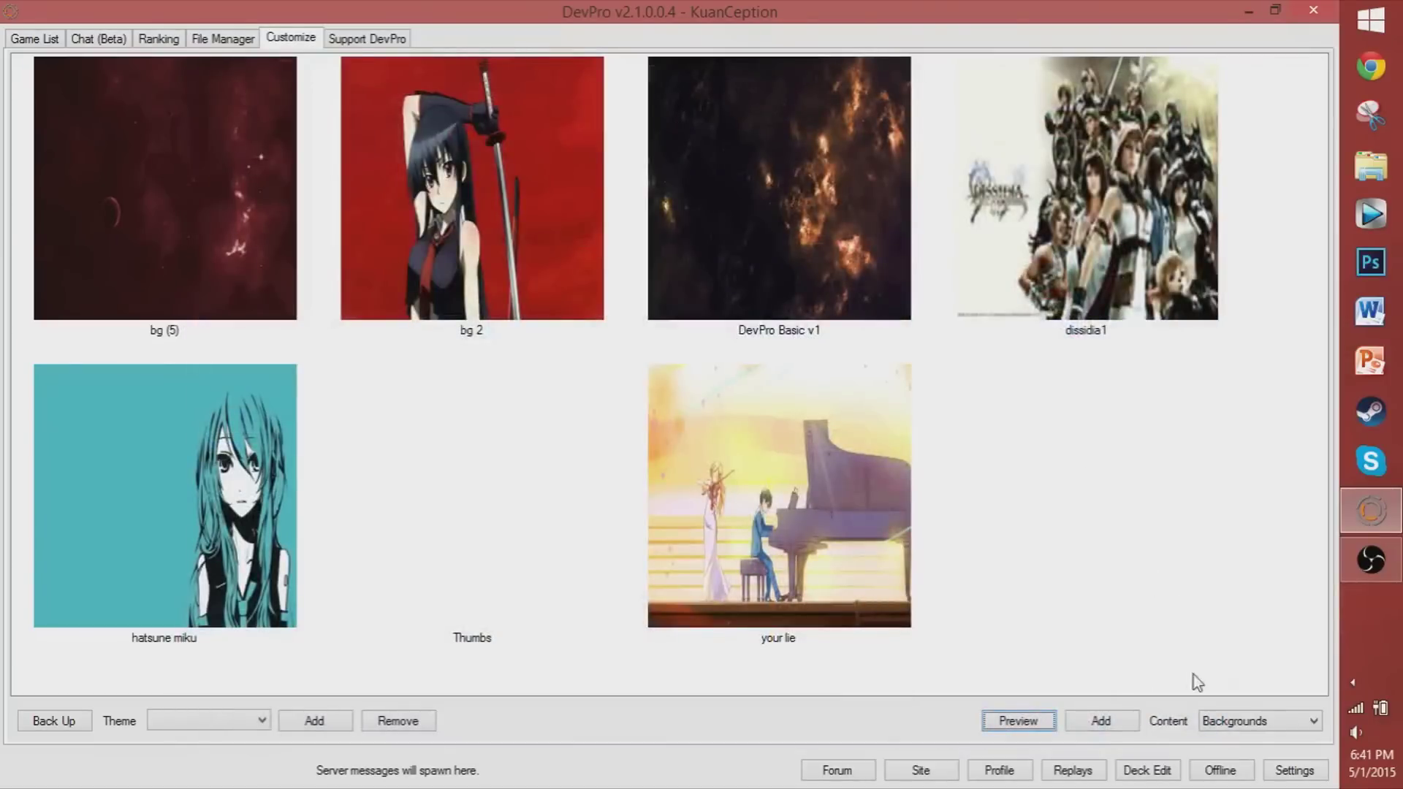
# Switch the content type to GameBackgrounds and start adding an image from the Fairy Tail folder inside the Desktop's wallpapers folder
pyautogui.click(1260, 721)
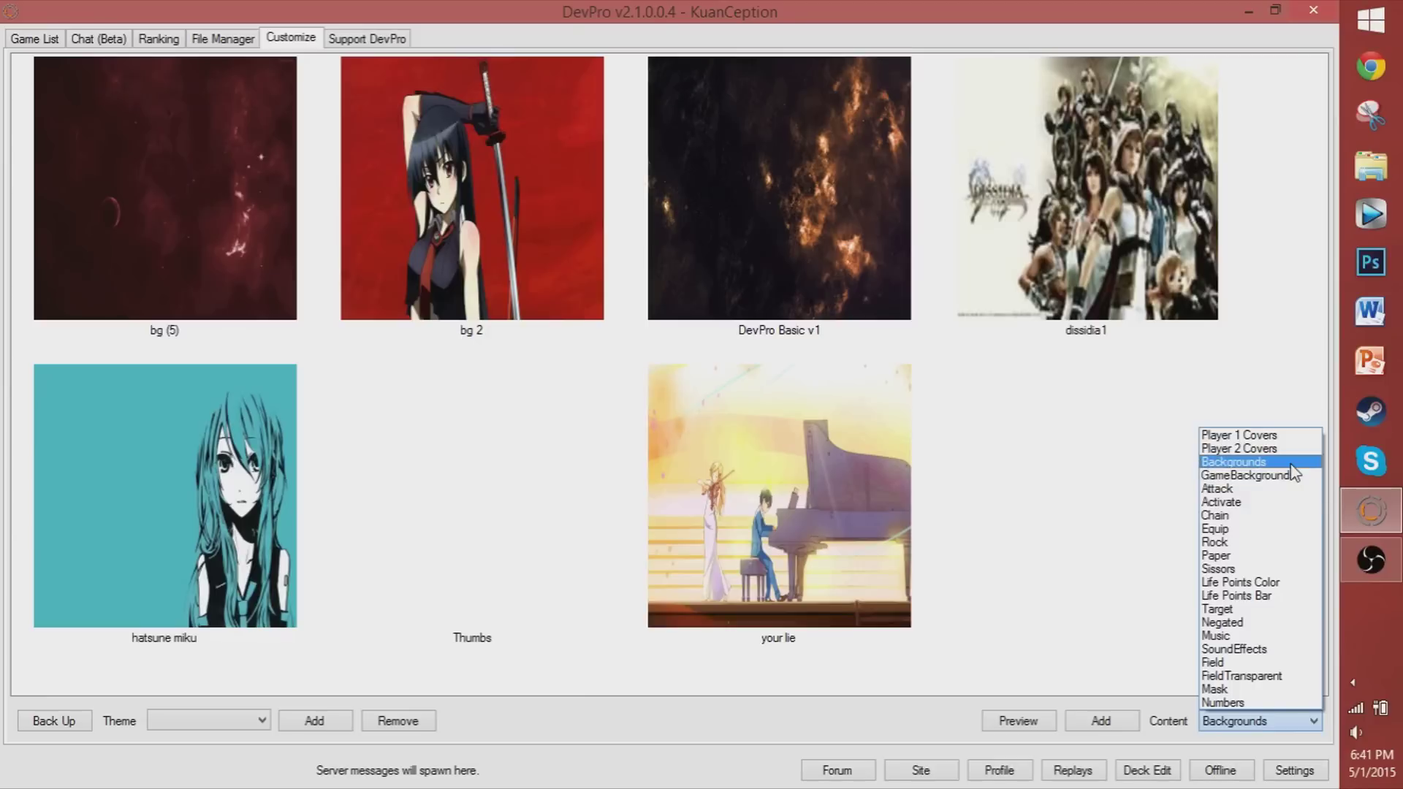
pyautogui.click(1245, 475)
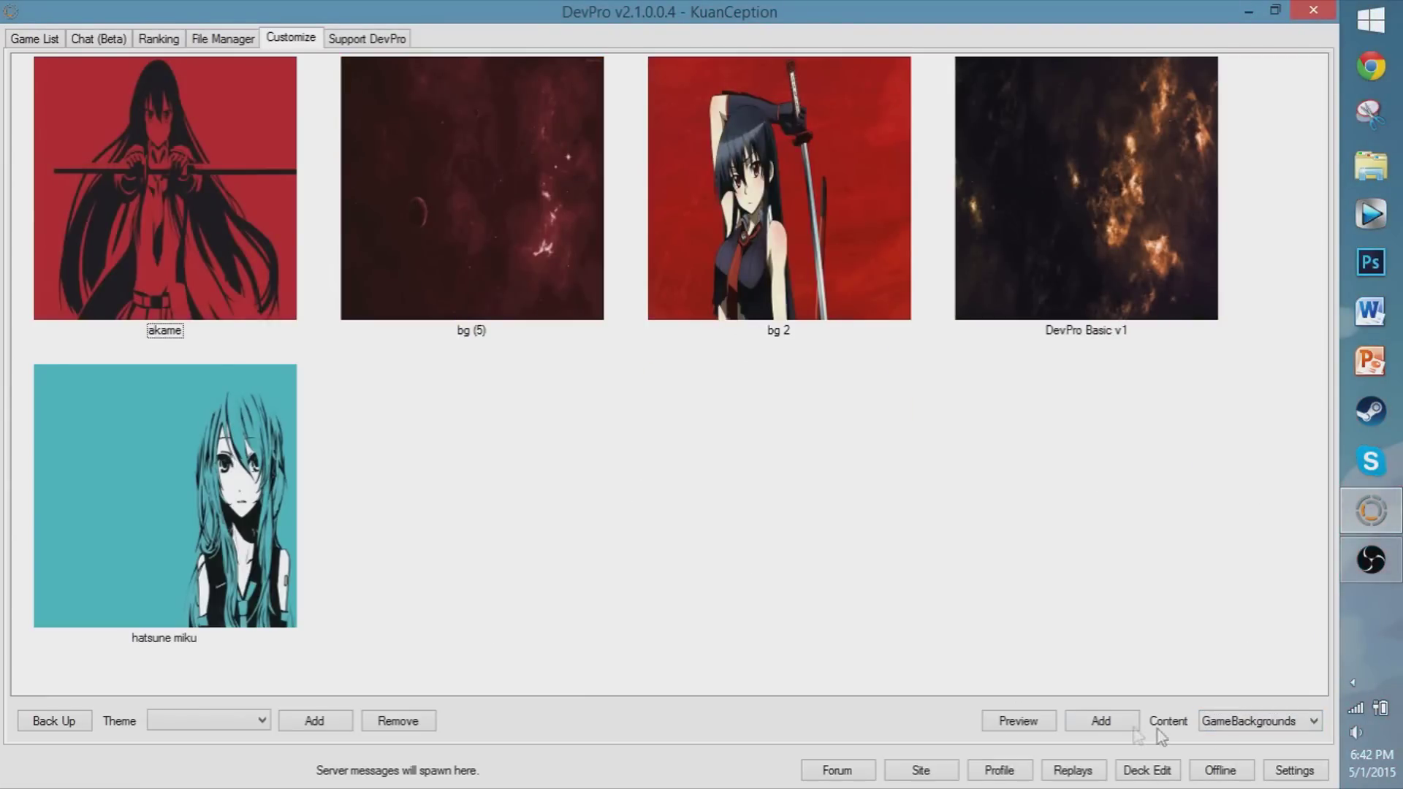
pyautogui.click(1118, 720)
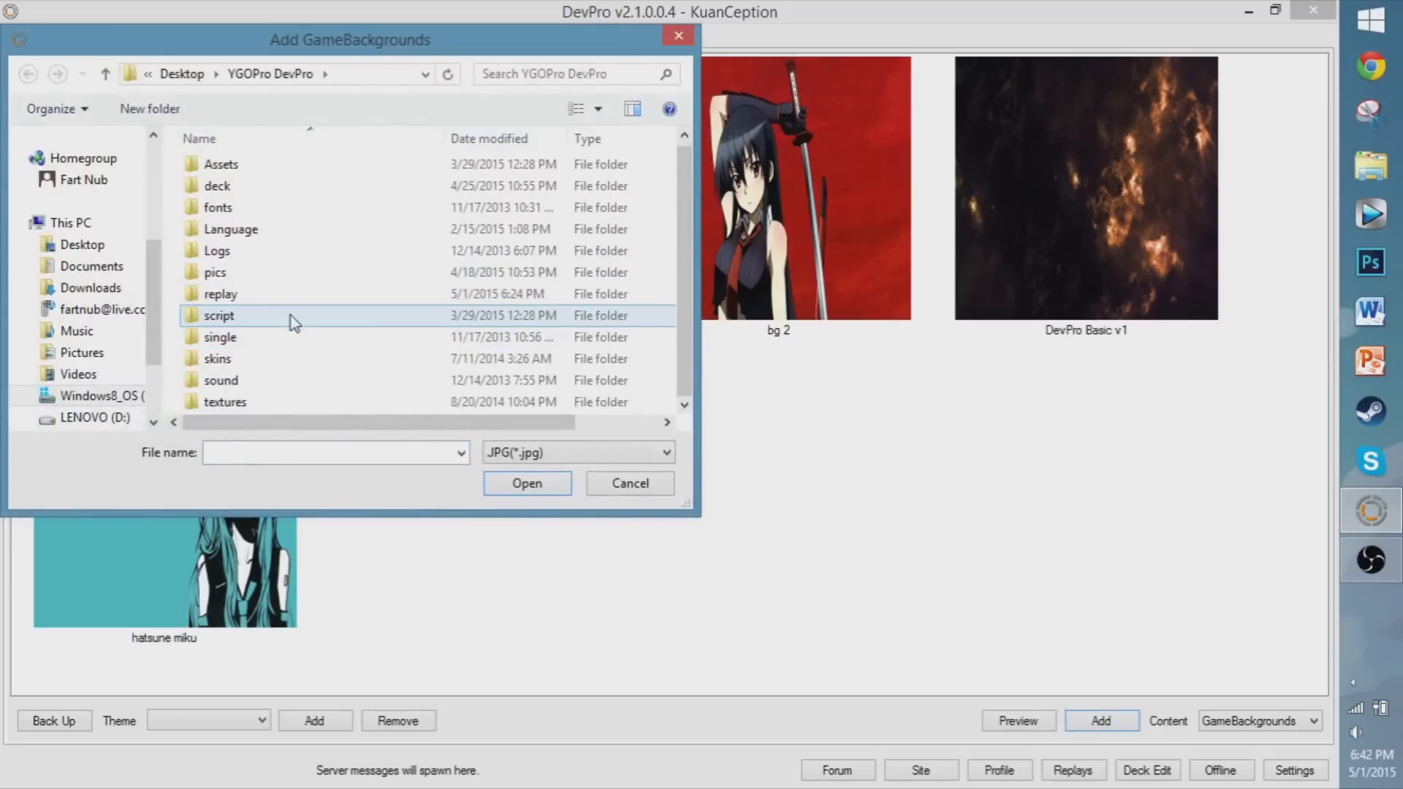
pyautogui.scroll(1, 79, 223)
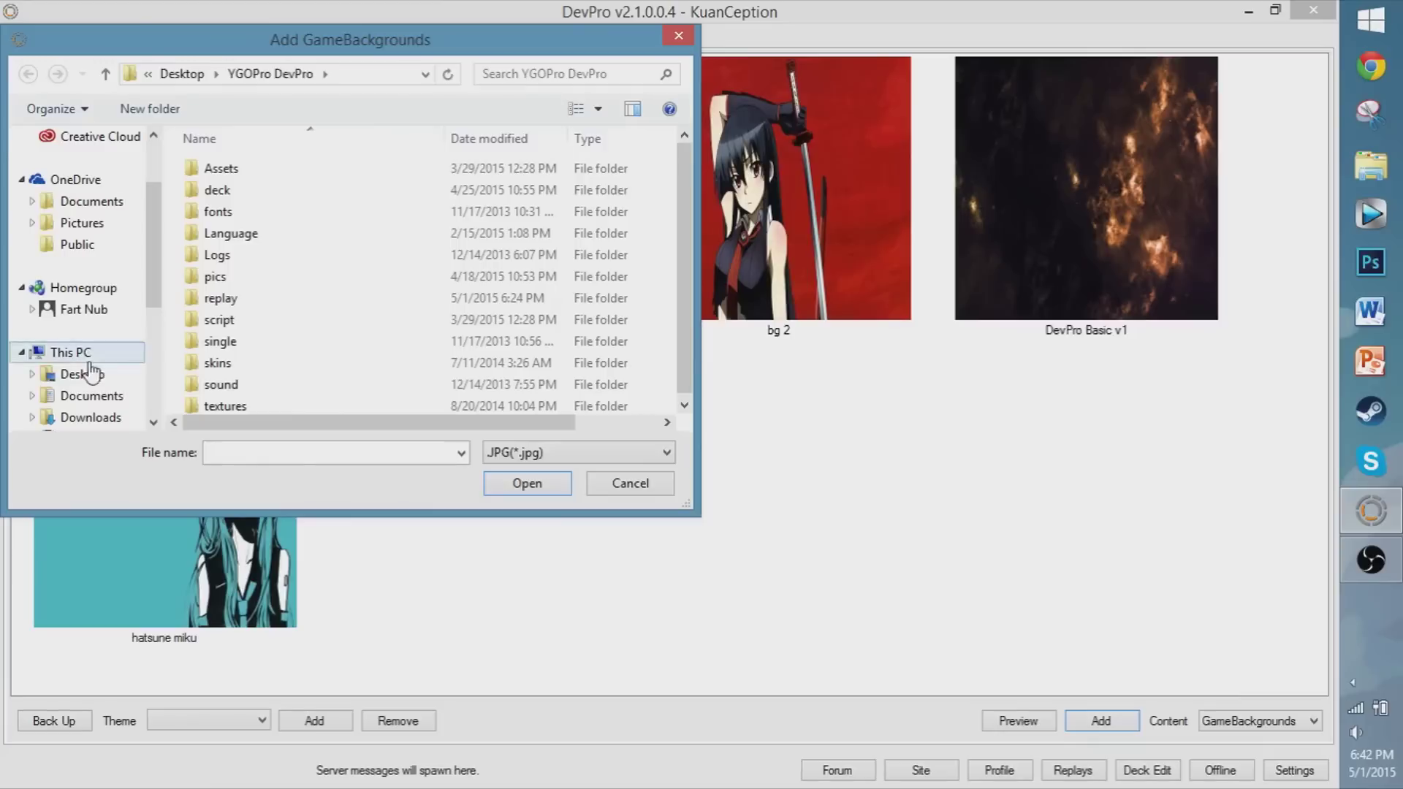
pyautogui.click(84, 374)
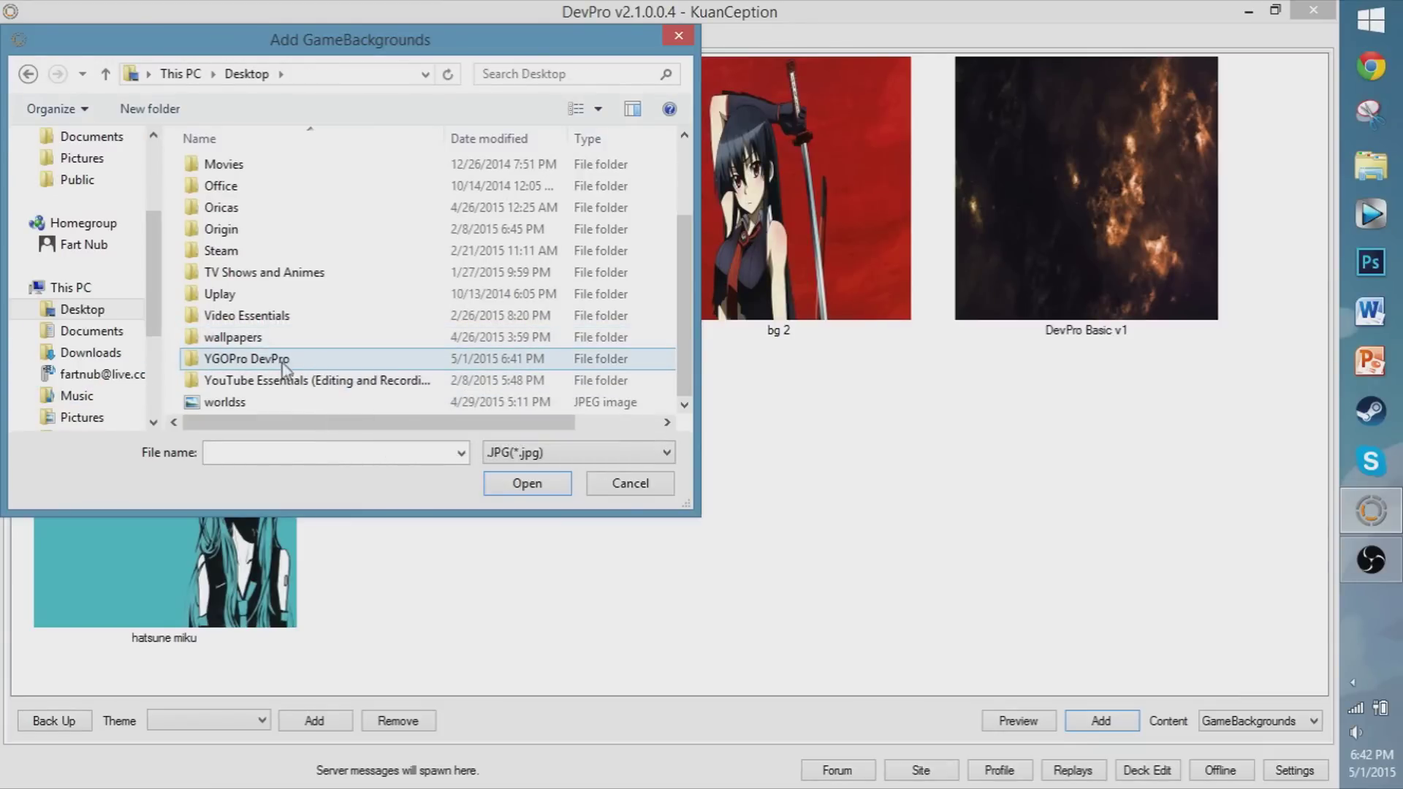
pyautogui.doubleClick(280, 338)
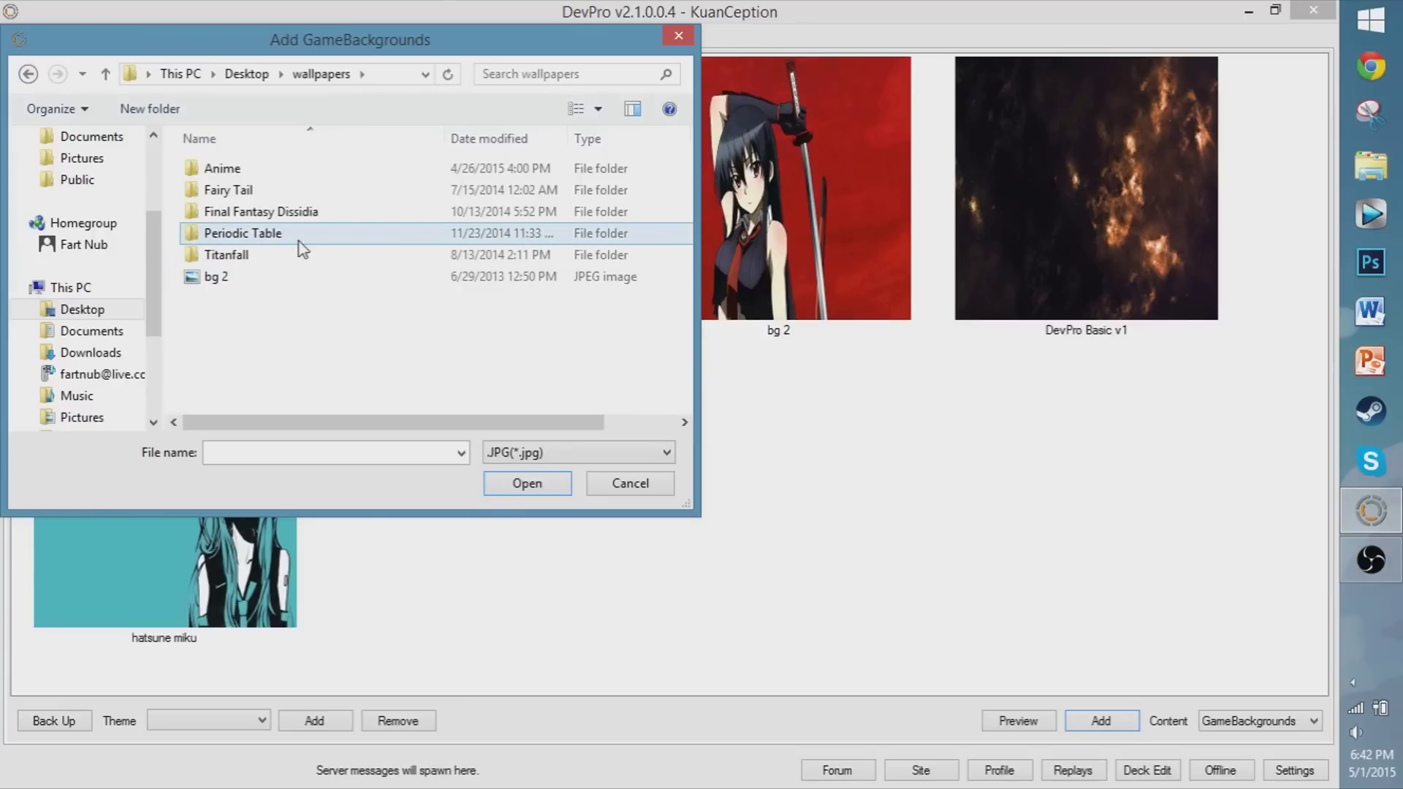
pyautogui.doubleClick(270, 189)
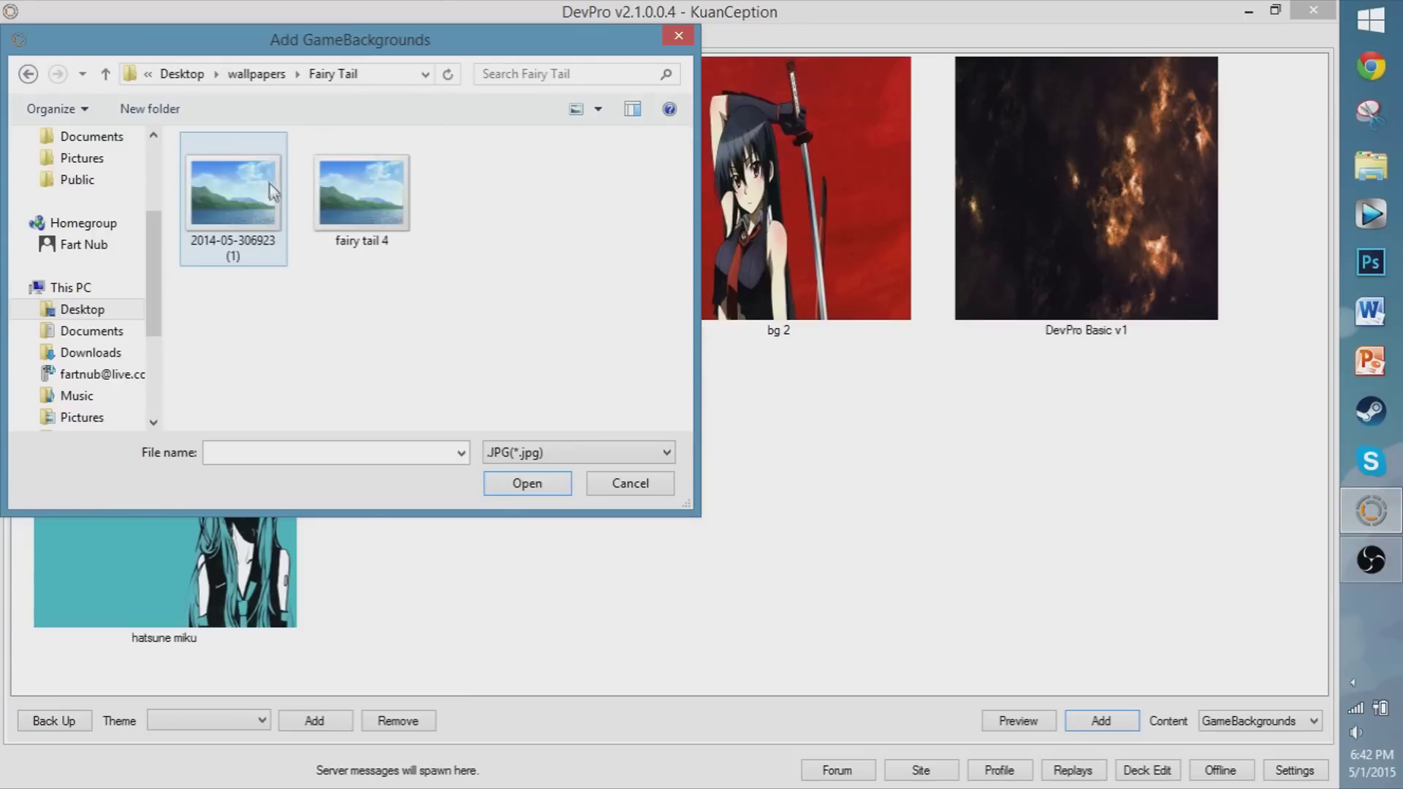
# Add the image "fairy tail 4" as a game background and accept resizing it to the correct size
pyautogui.click(367, 243)
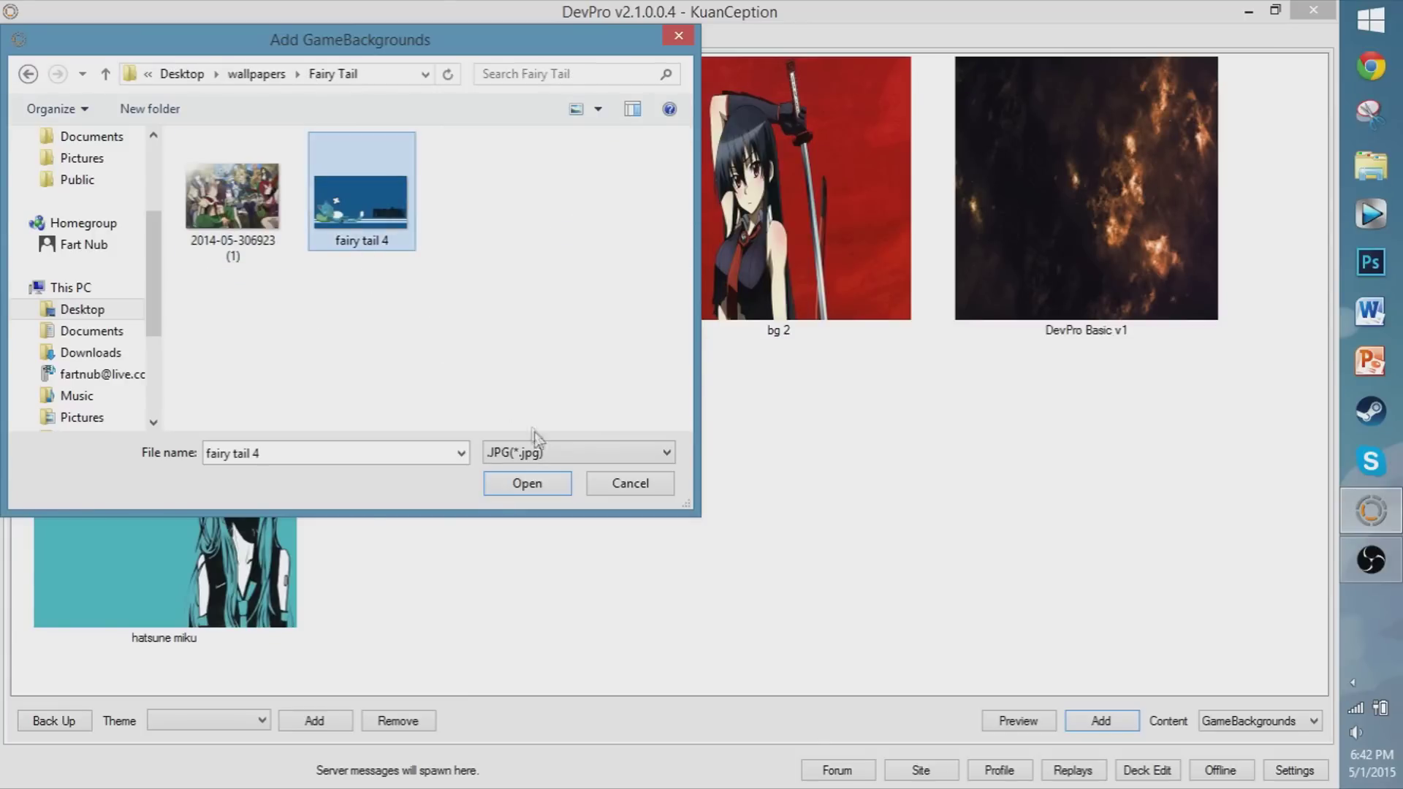
pyautogui.click(525, 484)
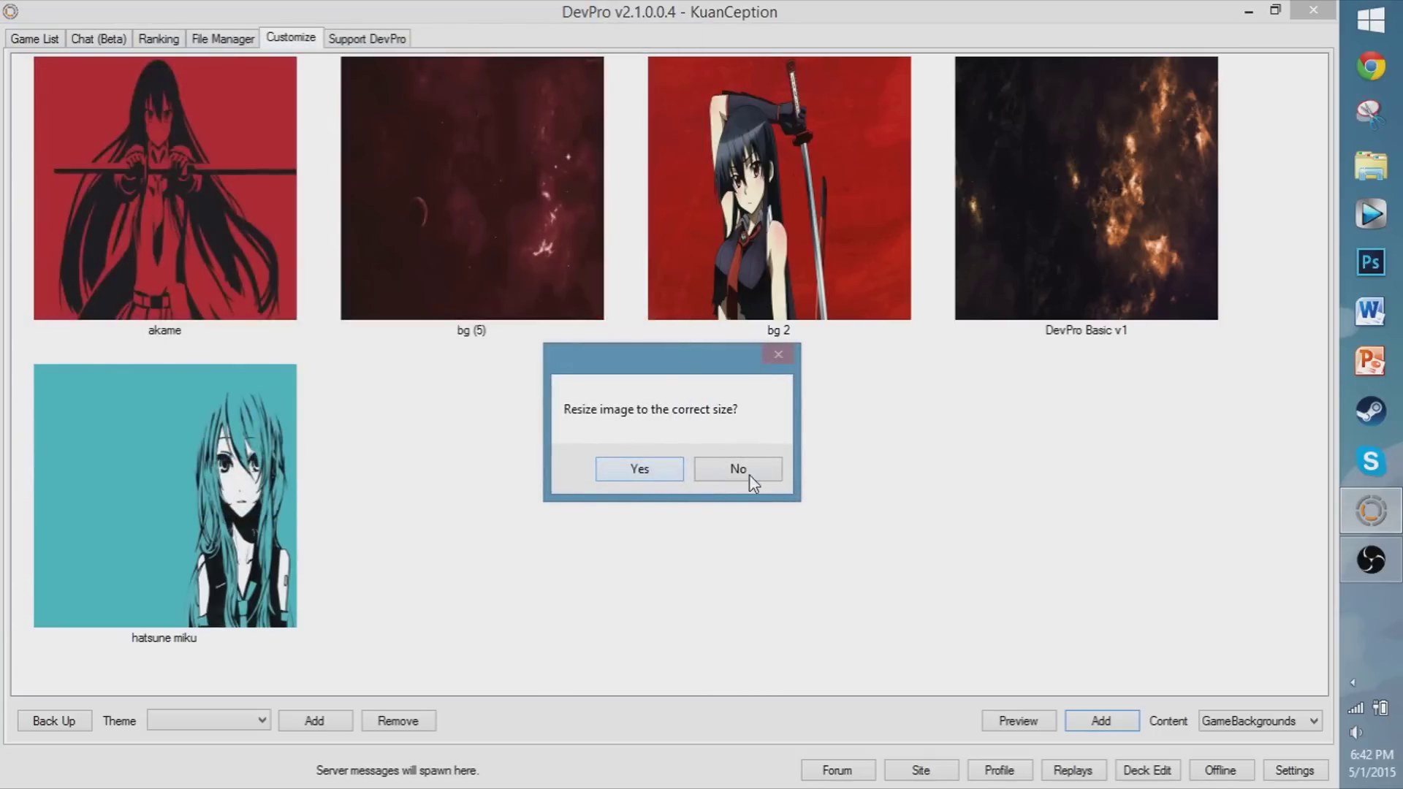
pyautogui.click(640, 469)
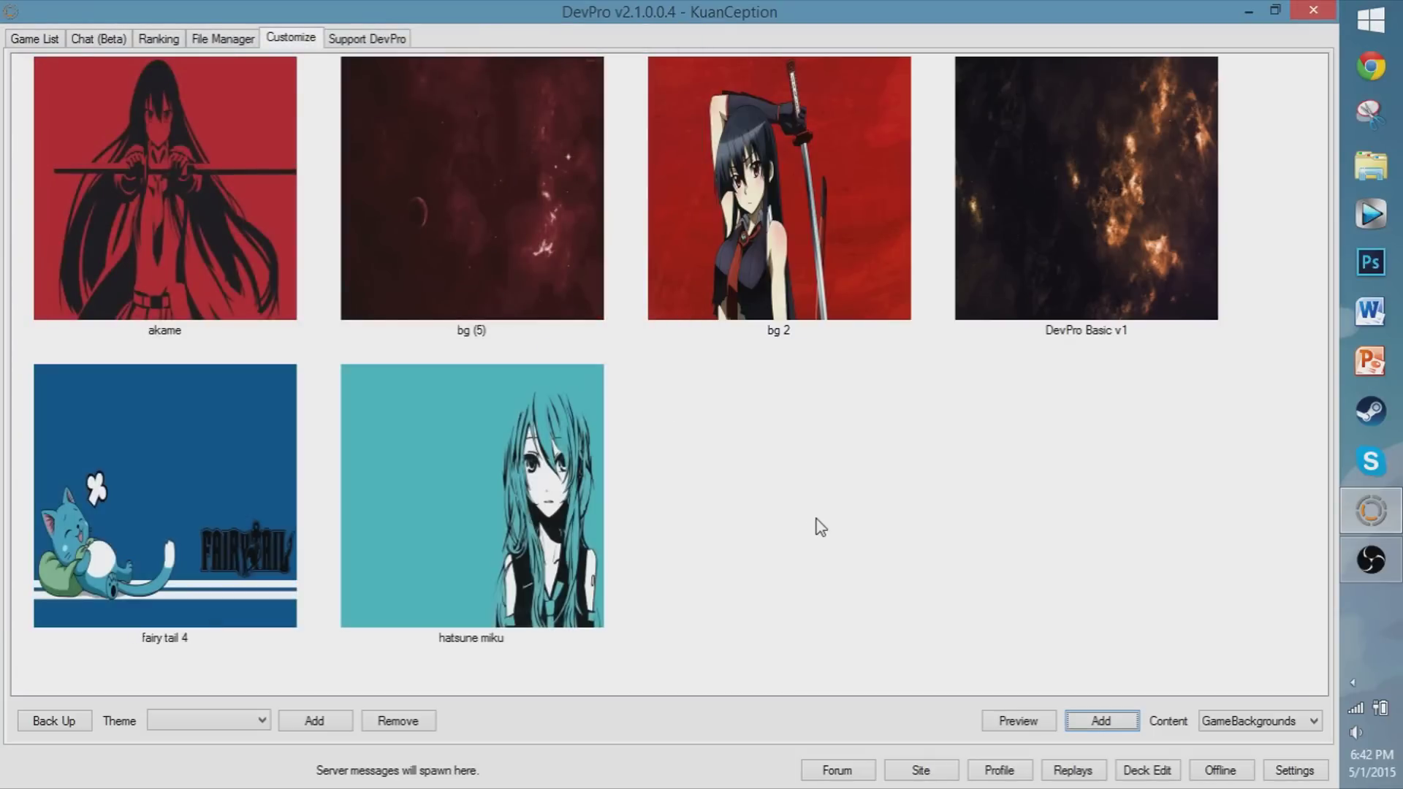
# Install the "fairy tail 4" image as the game background
pyautogui.click(125, 501)
pyautogui.rightClick(193, 494)
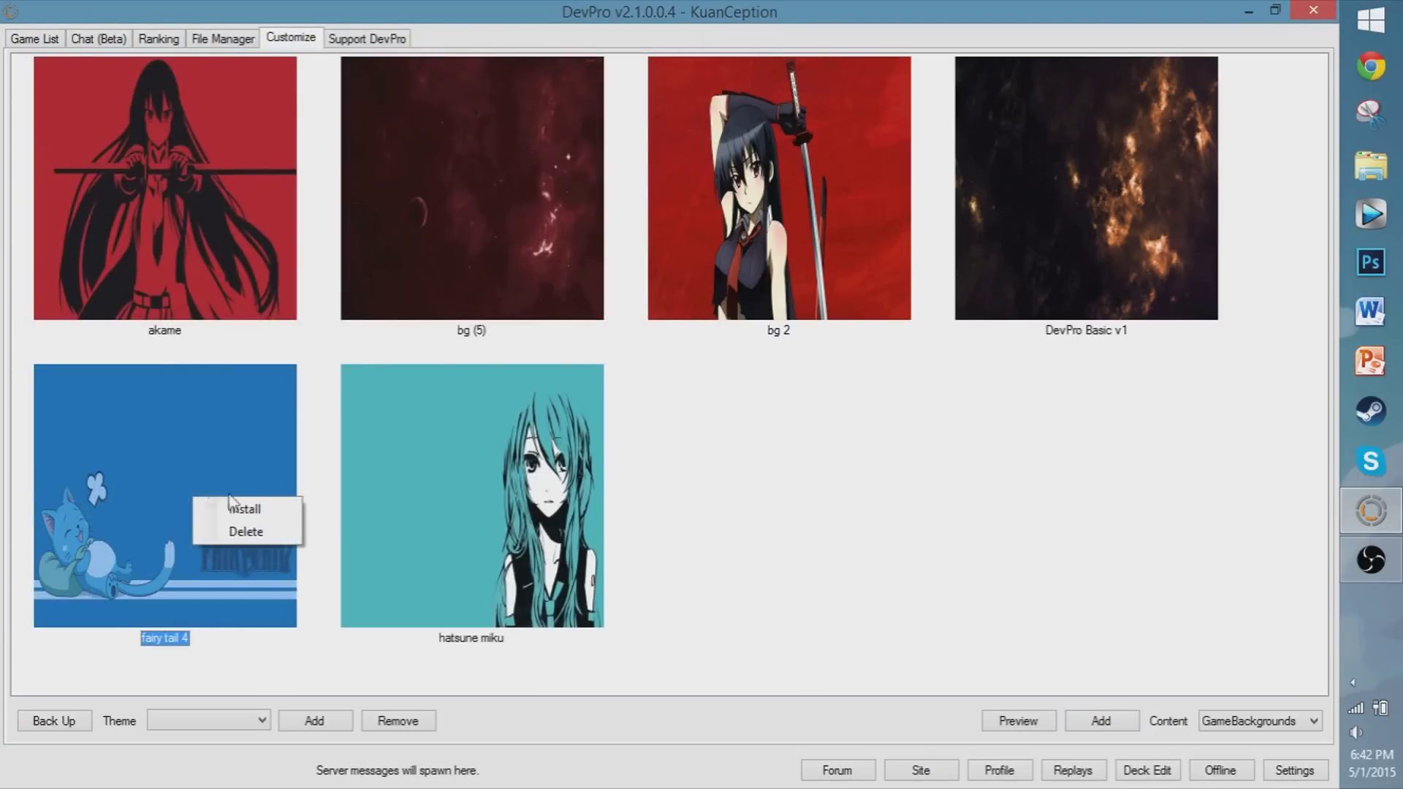
pyautogui.click(292, 504)
pyautogui.click(650, 475)
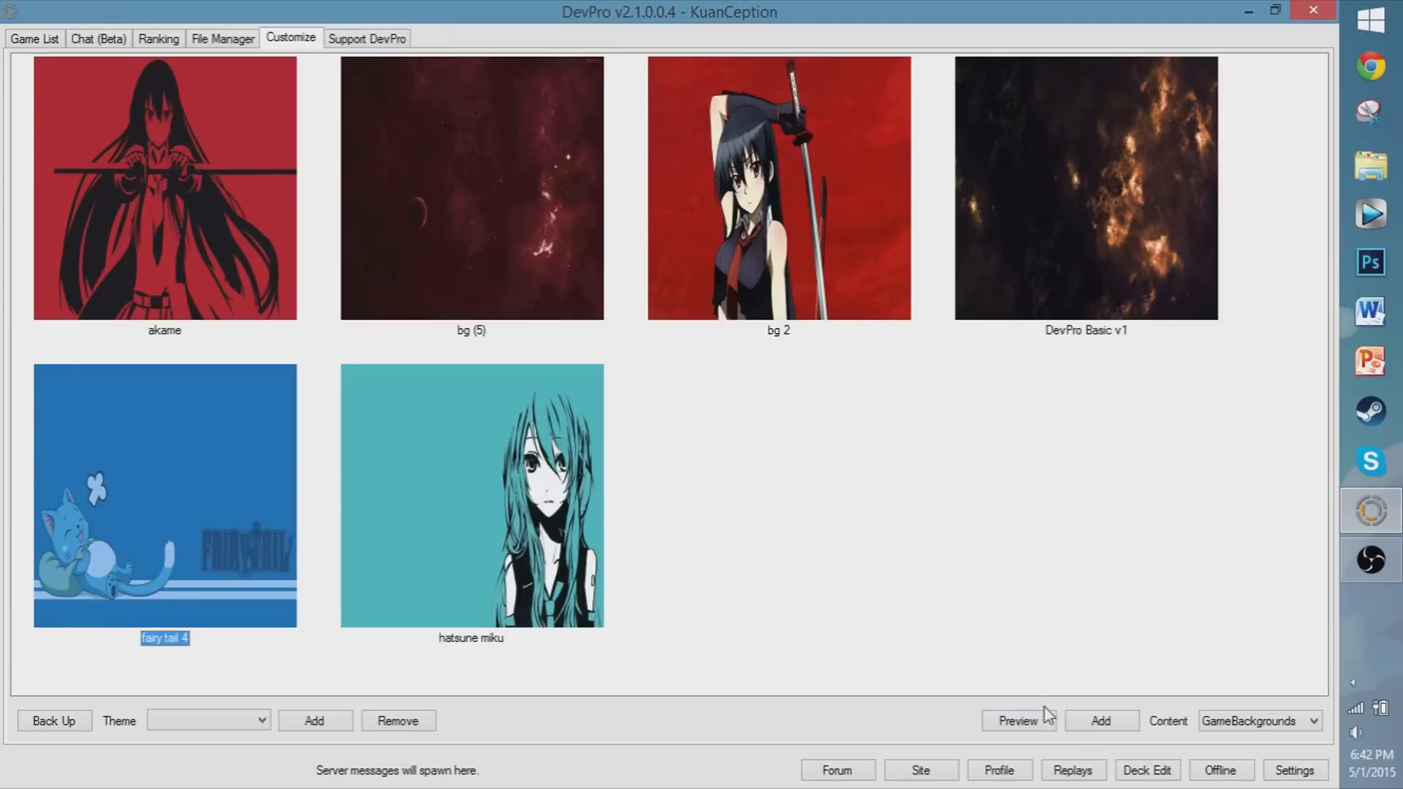
# Preview the Fairy Tail game background by playing the replay "perfect.yrp" from turn 1, and close the preview
pyautogui.click(1017, 720)
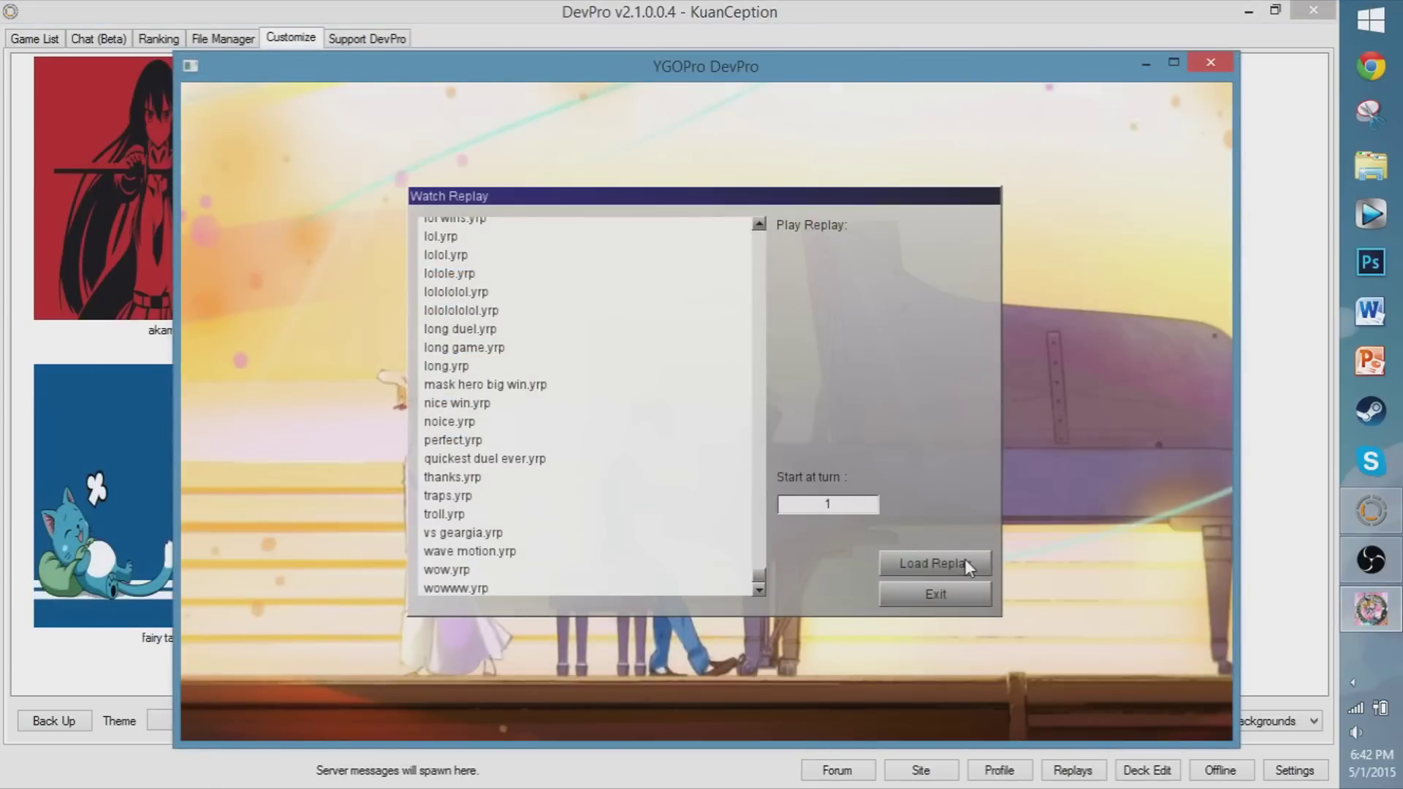
pyautogui.click(487, 444)
pyautogui.click(977, 564)
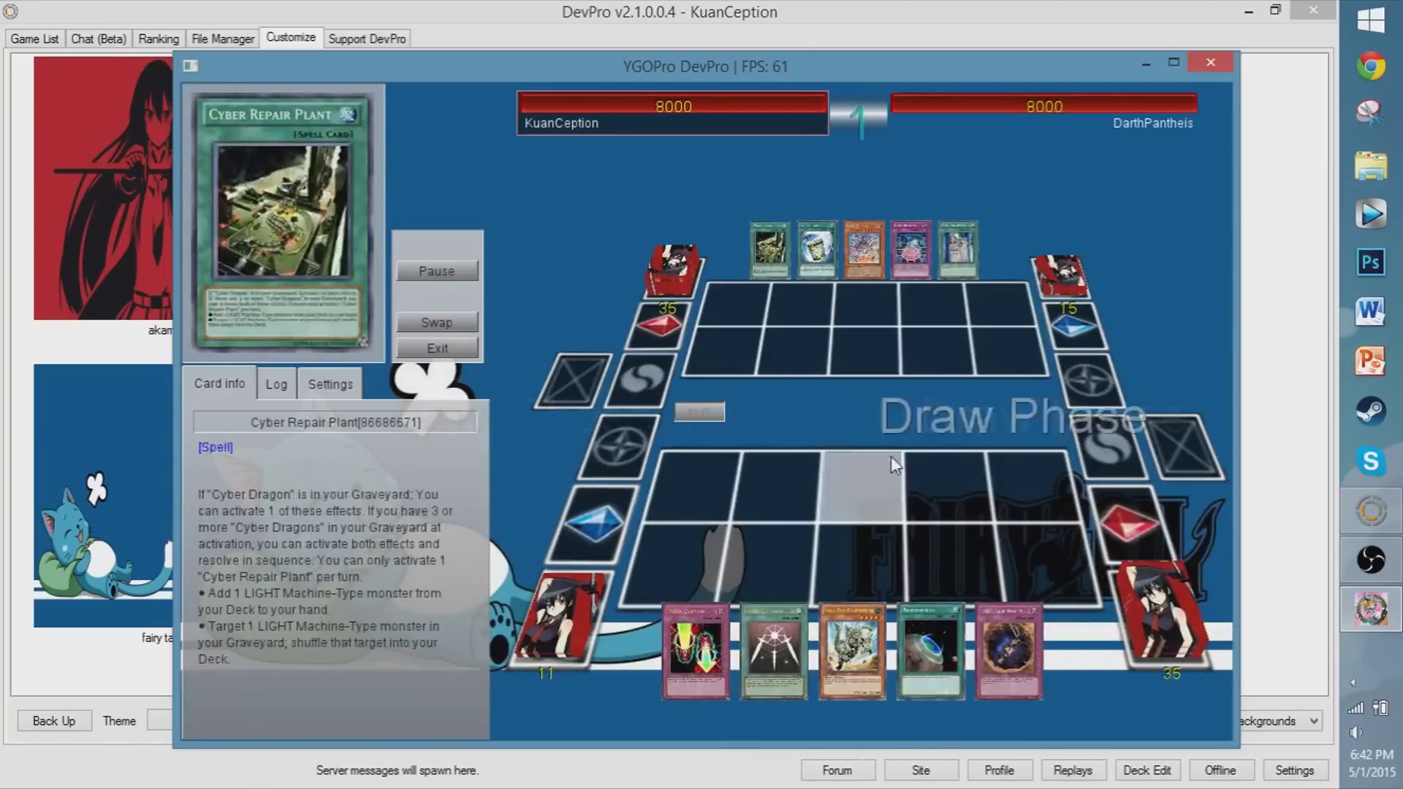
pyautogui.click(1214, 64)
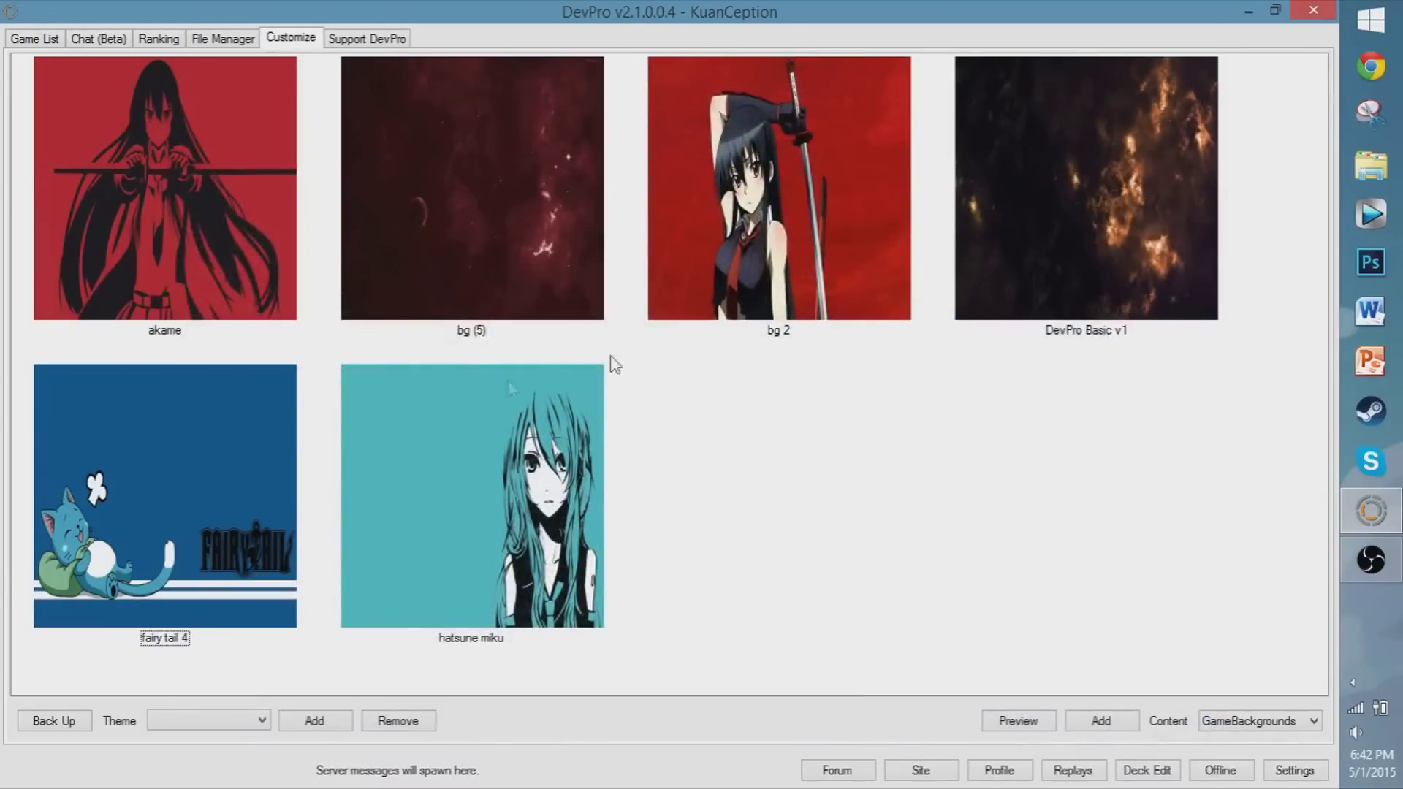
# Install the "bg 2" image as the game background
pyautogui.click(99, 189)
pyautogui.click(809, 151)
pyautogui.rightClick(868, 199)
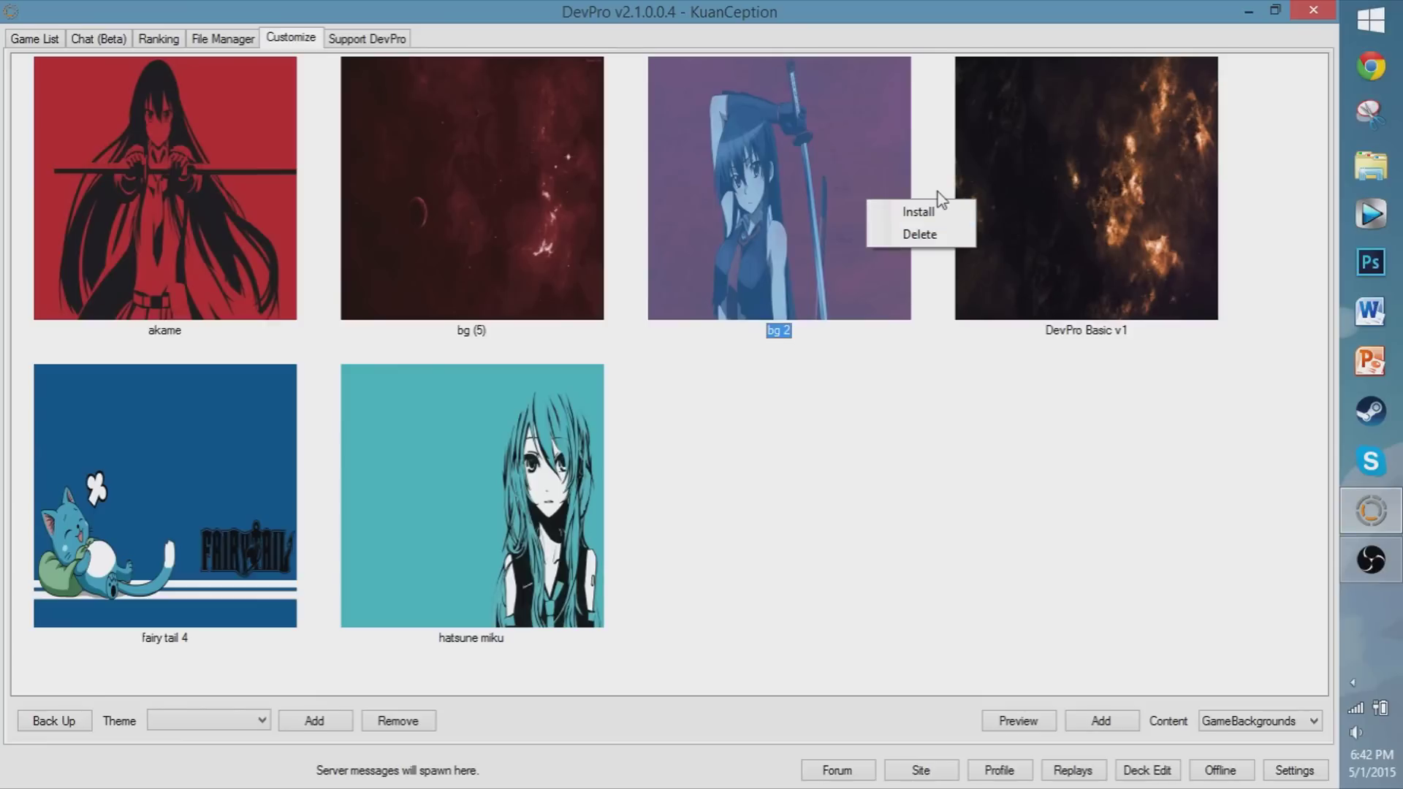
pyautogui.click(927, 212)
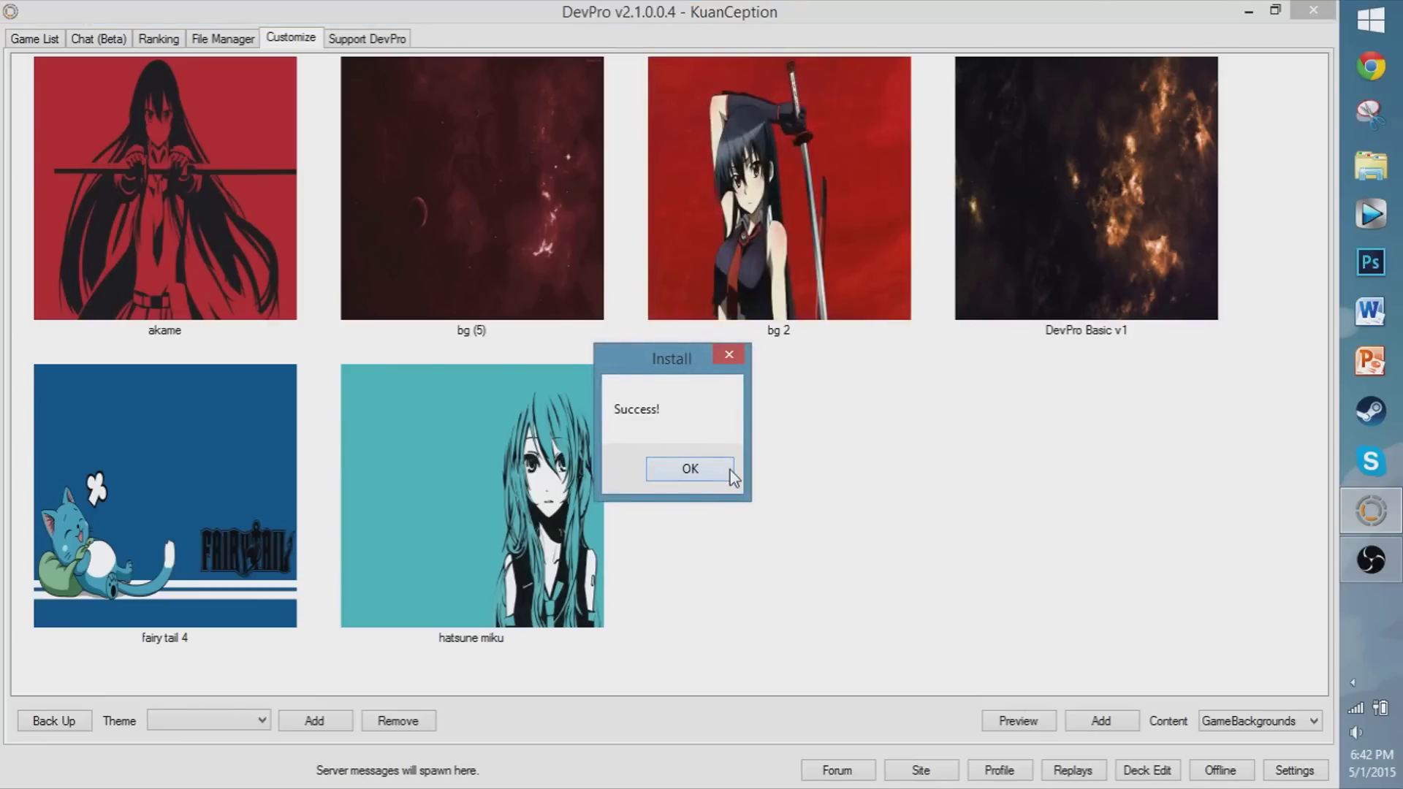
pyautogui.click(690, 468)
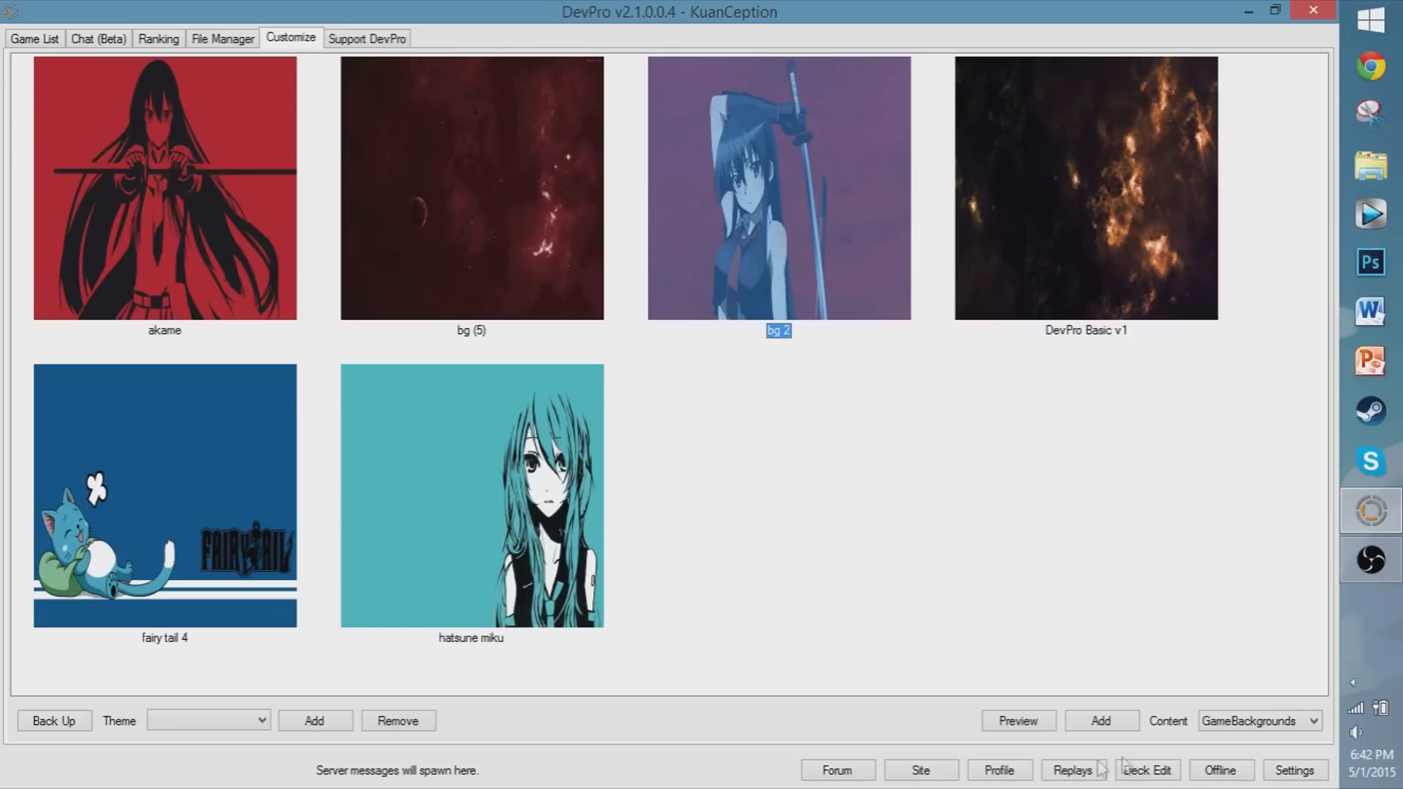
# Preview the "bg 2" game background by playing the replay "mask hero big win.yrp" from turn 1, and close the preview
pyautogui.click(1001, 717)
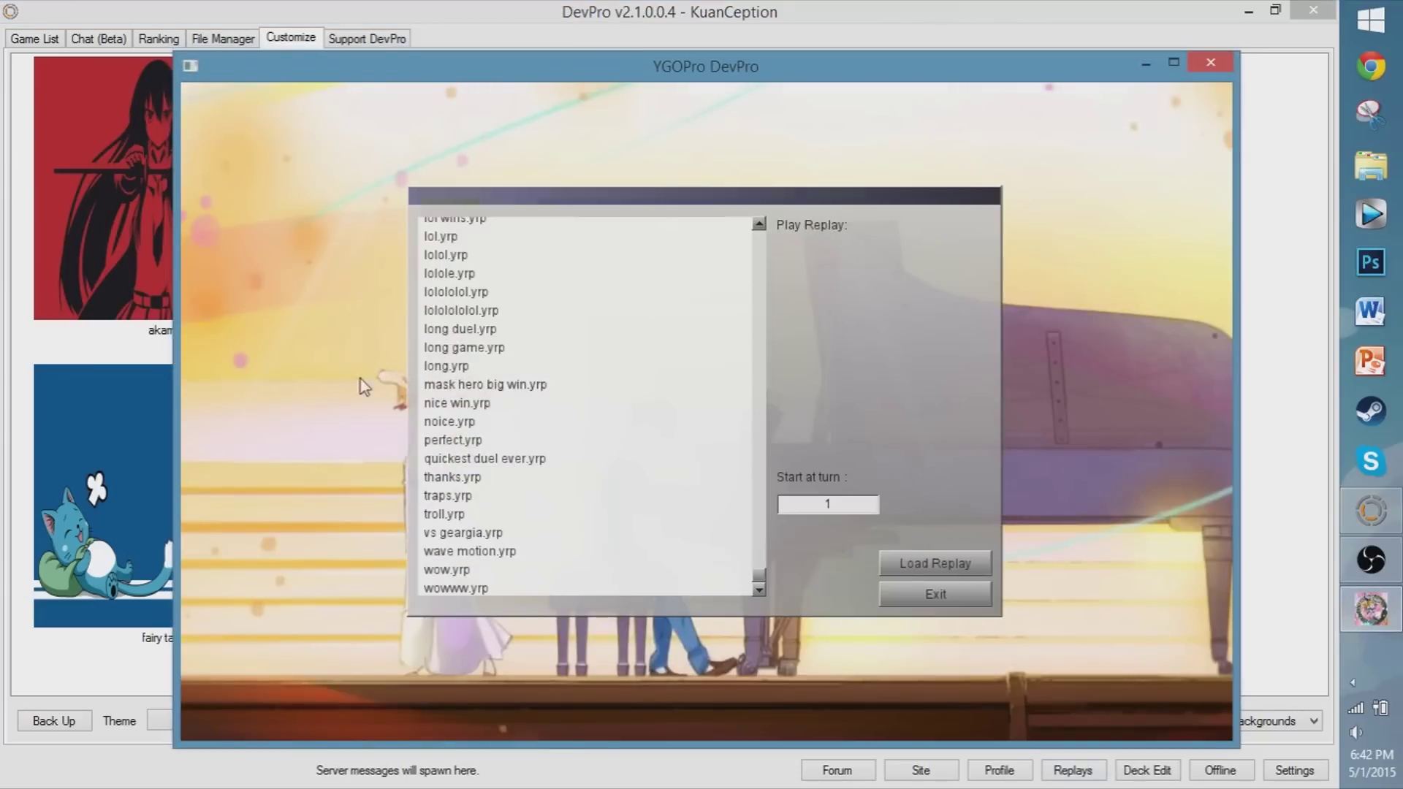
pyautogui.click(511, 383)
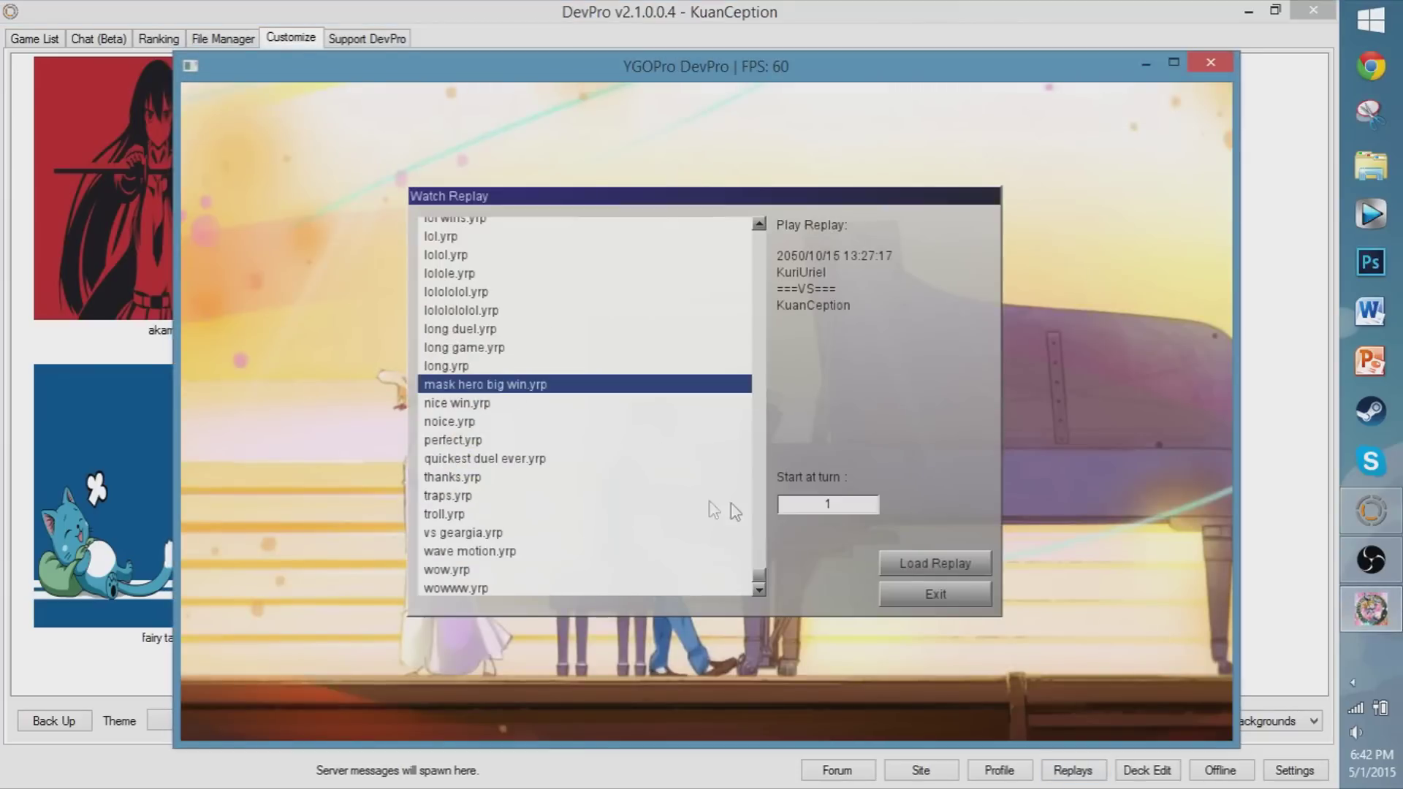
pyautogui.click(986, 564)
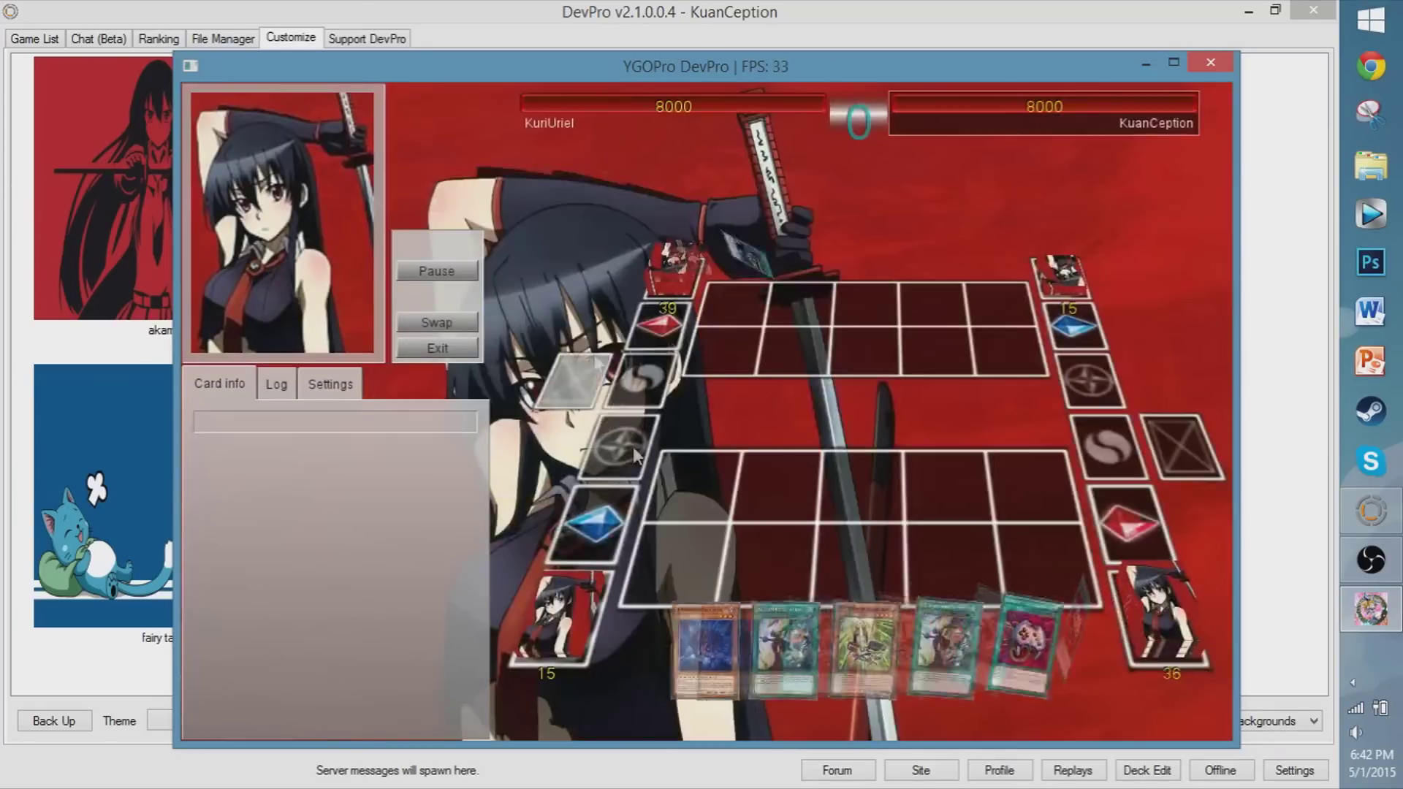
pyautogui.click(1213, 61)
# Search the game list, join the open unranked OCG/TCG single game waiting for an opponent, and mark yourself ready with the traptrix gravekeeper deck
pyautogui.click(34, 38)
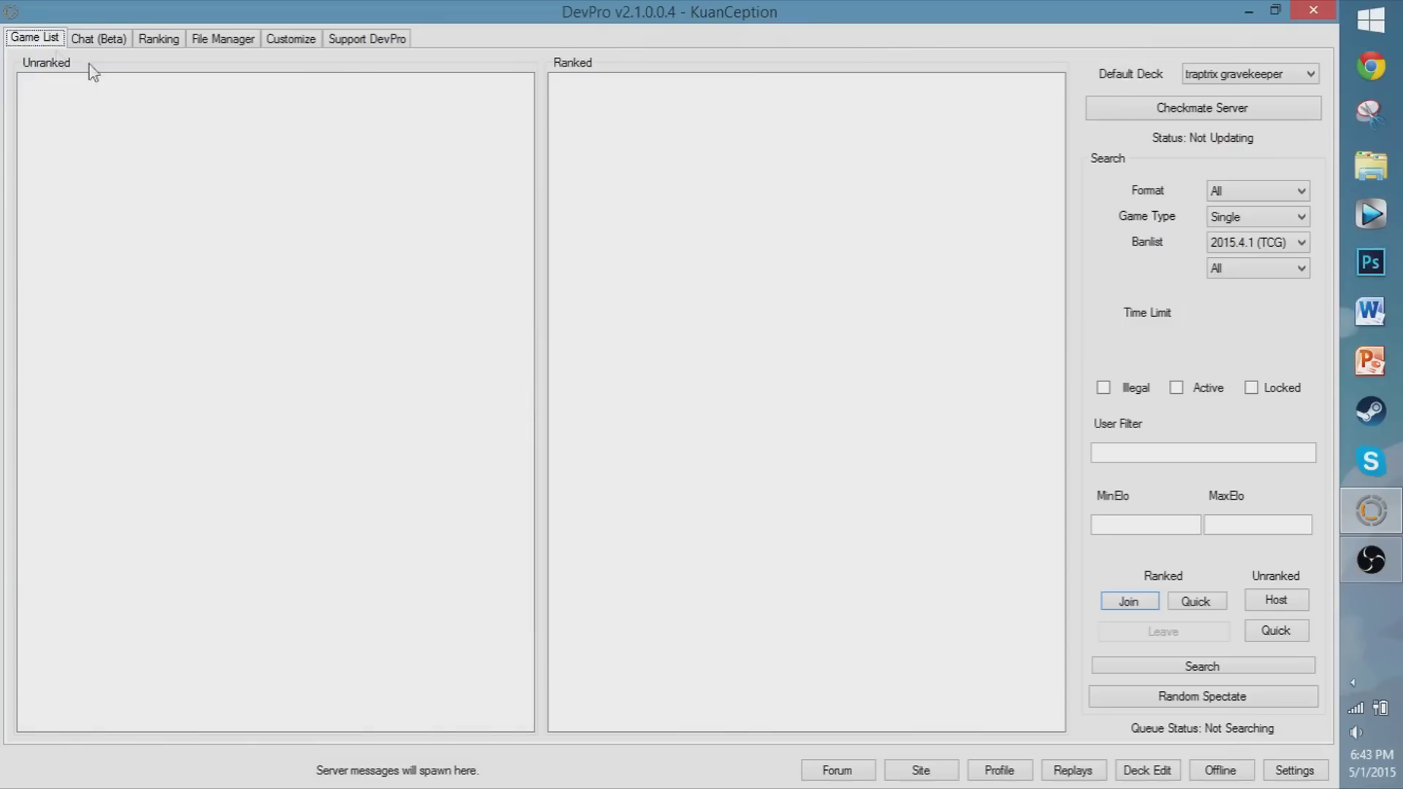
pyautogui.click(1271, 666)
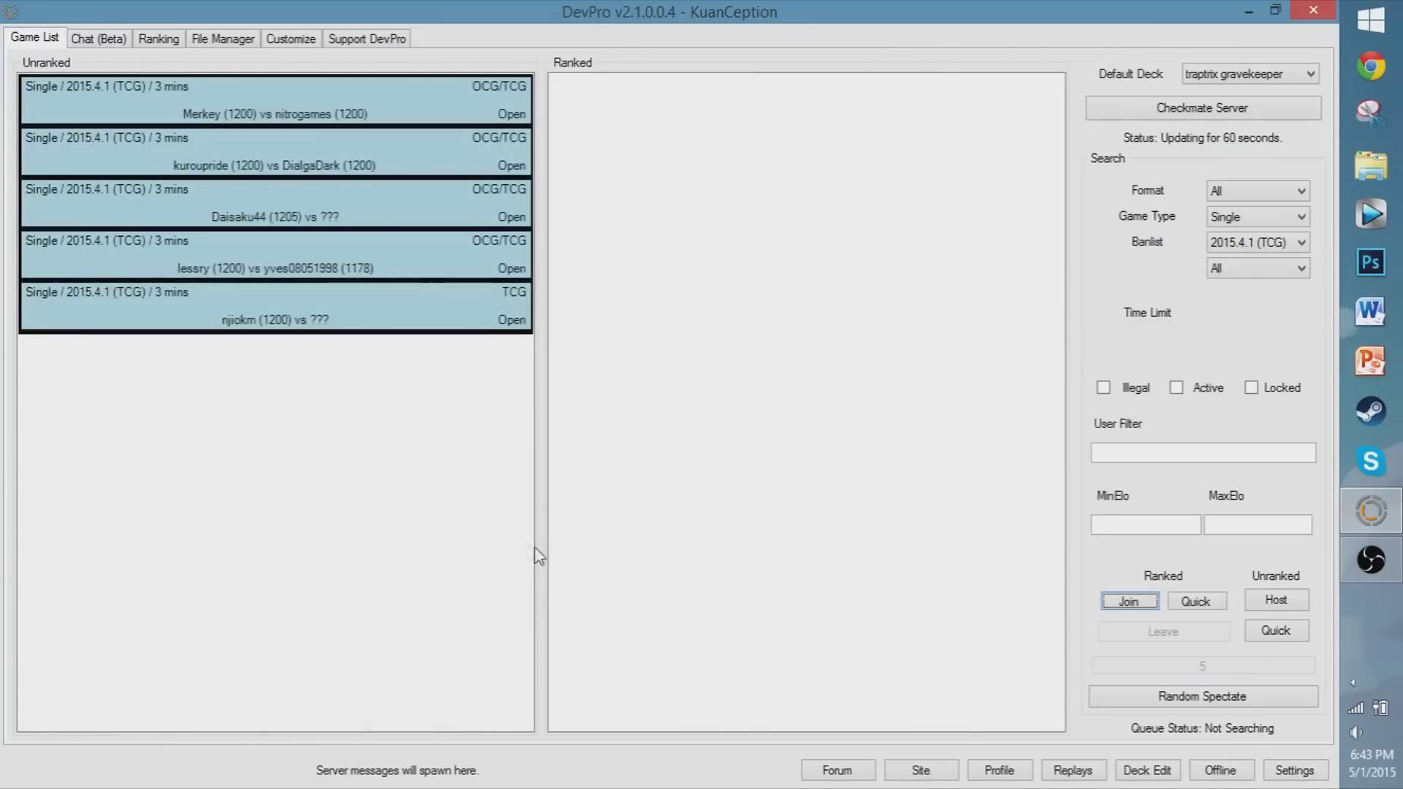
pyautogui.doubleClick(341, 190)
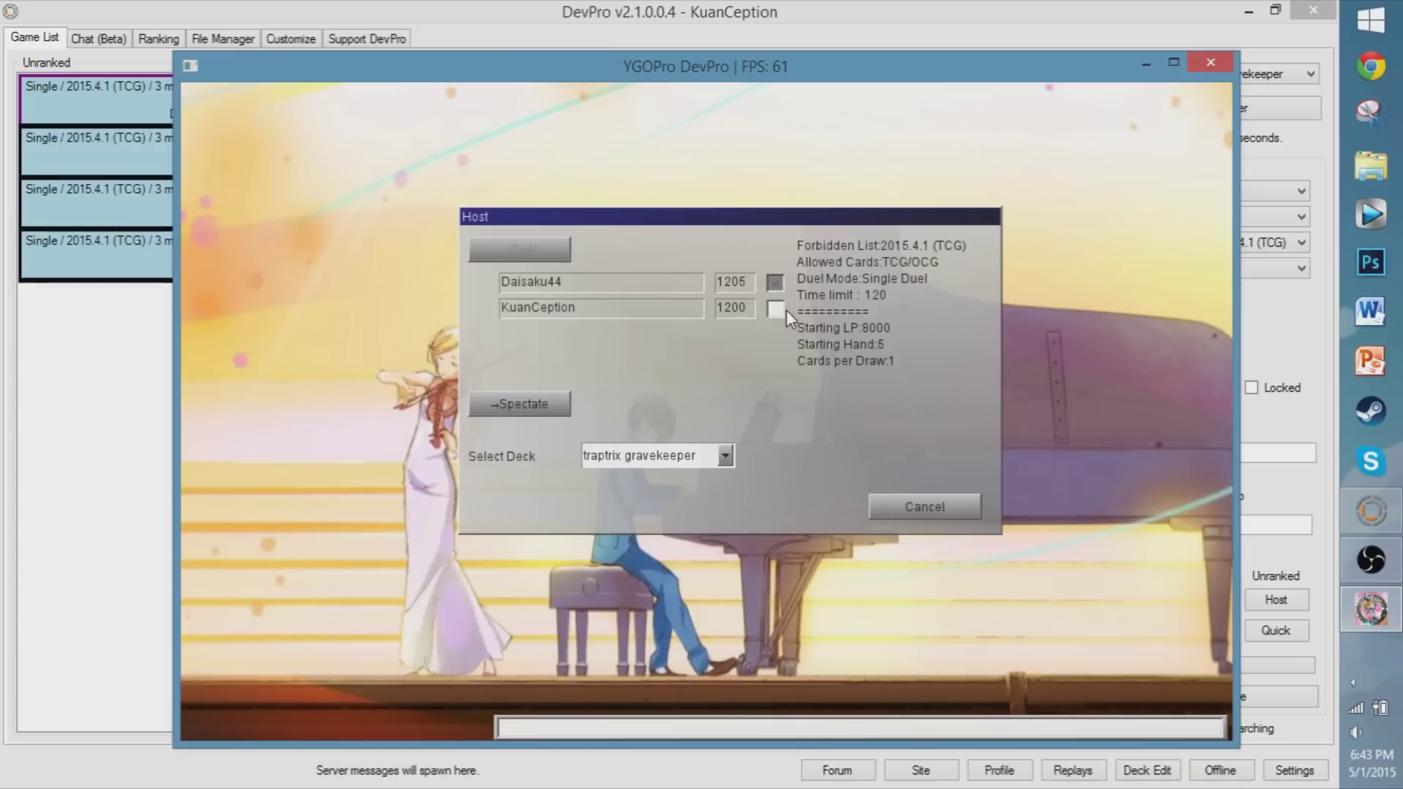
pyautogui.click(775, 308)
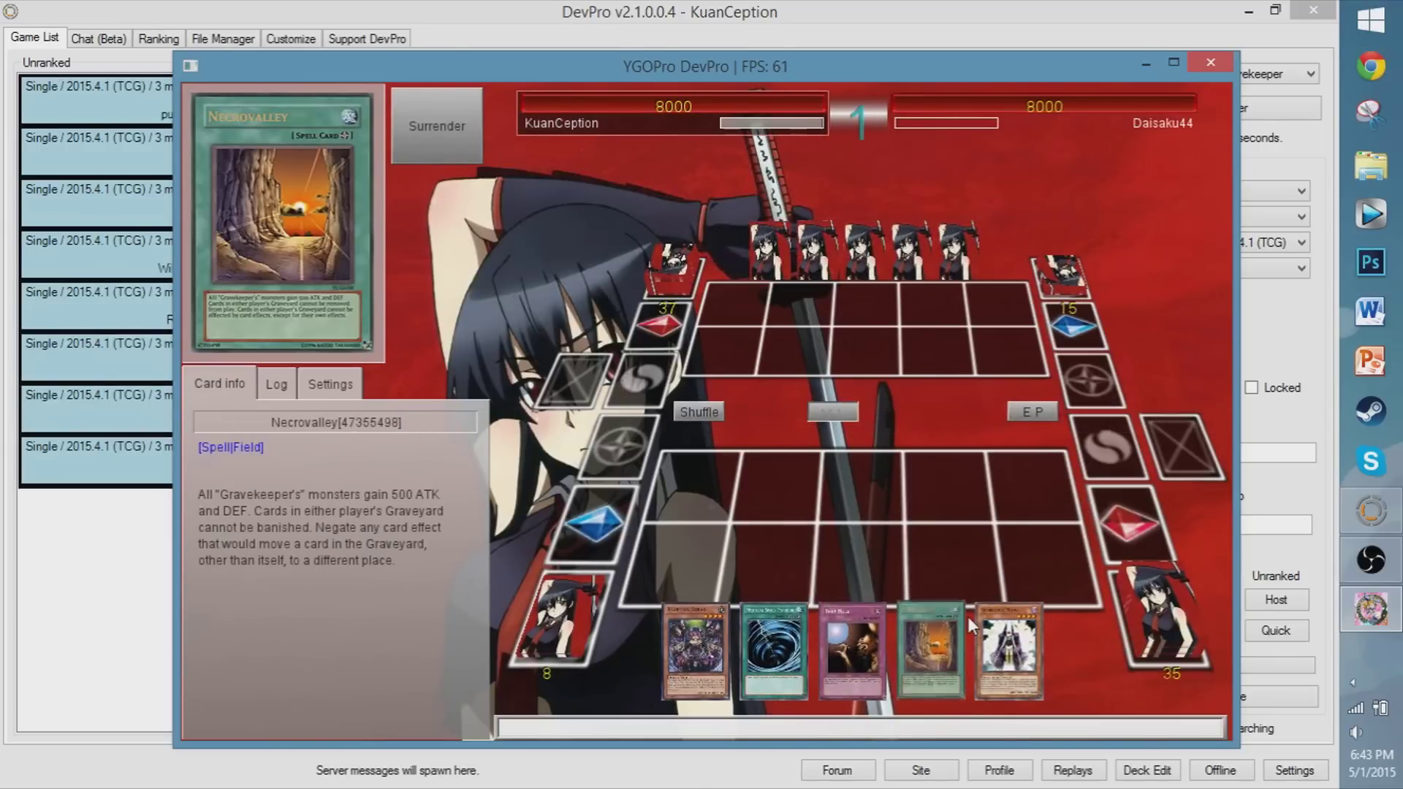
# Set Trap Hole from the hand face-down in the middle spell and trap zone
pyautogui.click(1008, 642)
pyautogui.click(1008, 577)
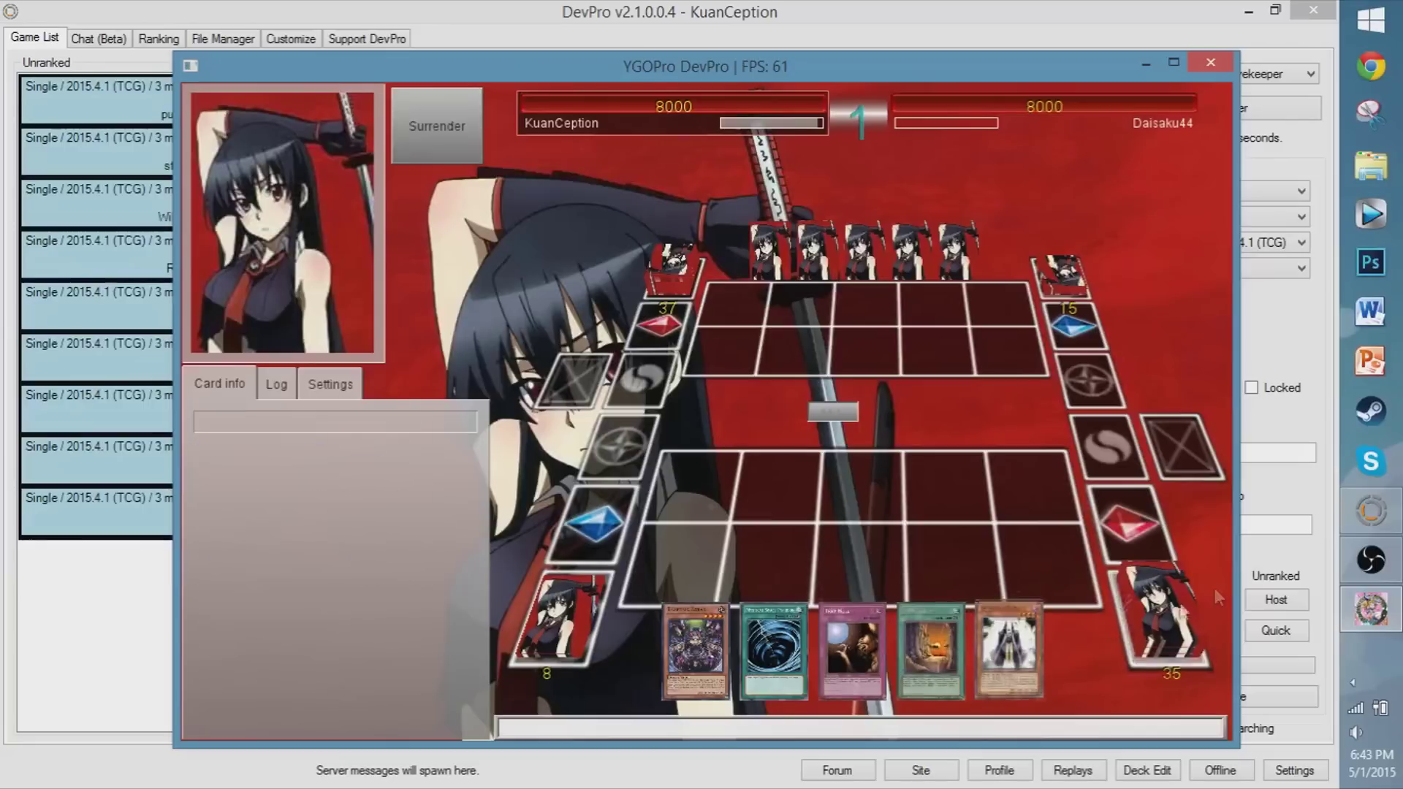
pyautogui.click(851, 636)
pyautogui.click(862, 609)
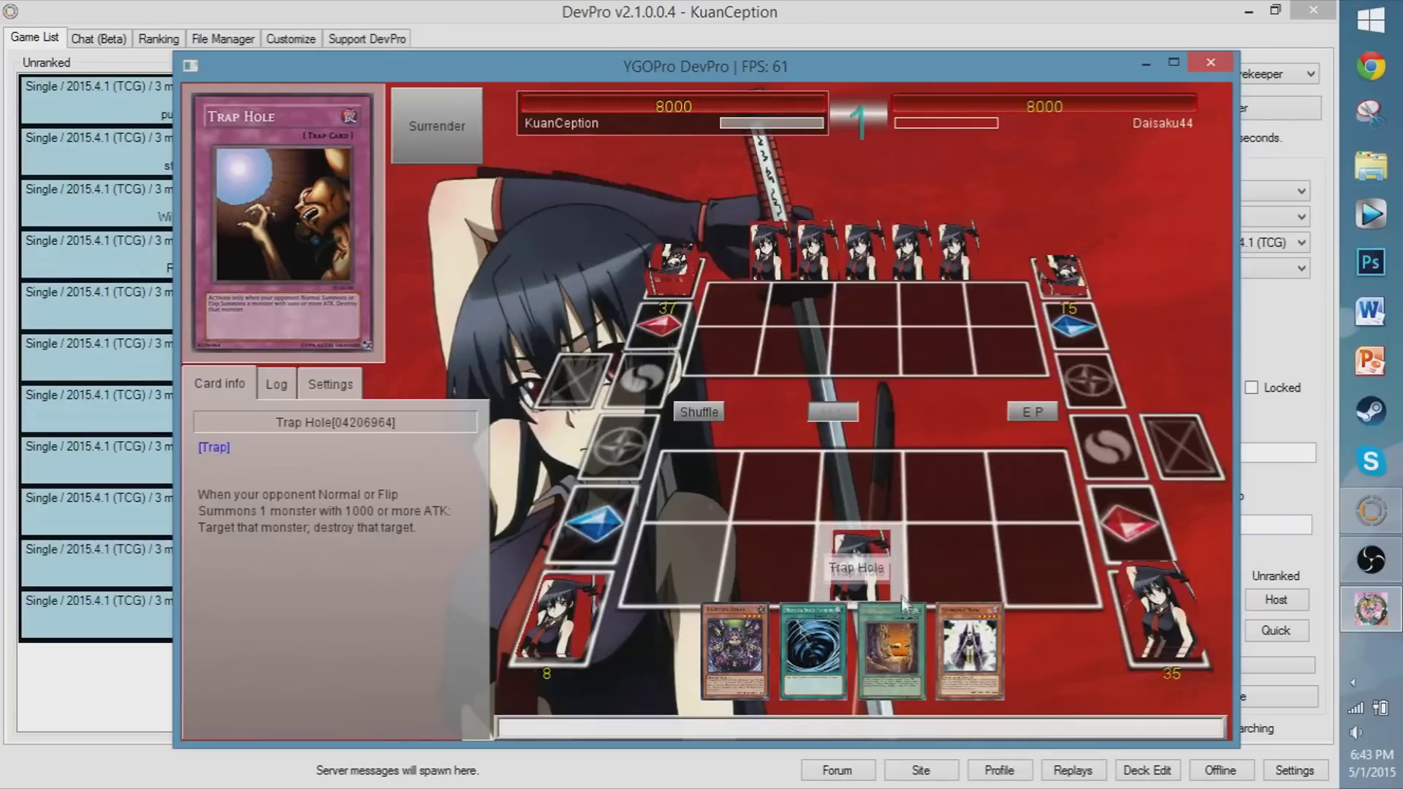
# Activate the field spell Necrovalley from the hand and decline chaining another card
pyautogui.click(895, 628)
pyautogui.click(929, 564)
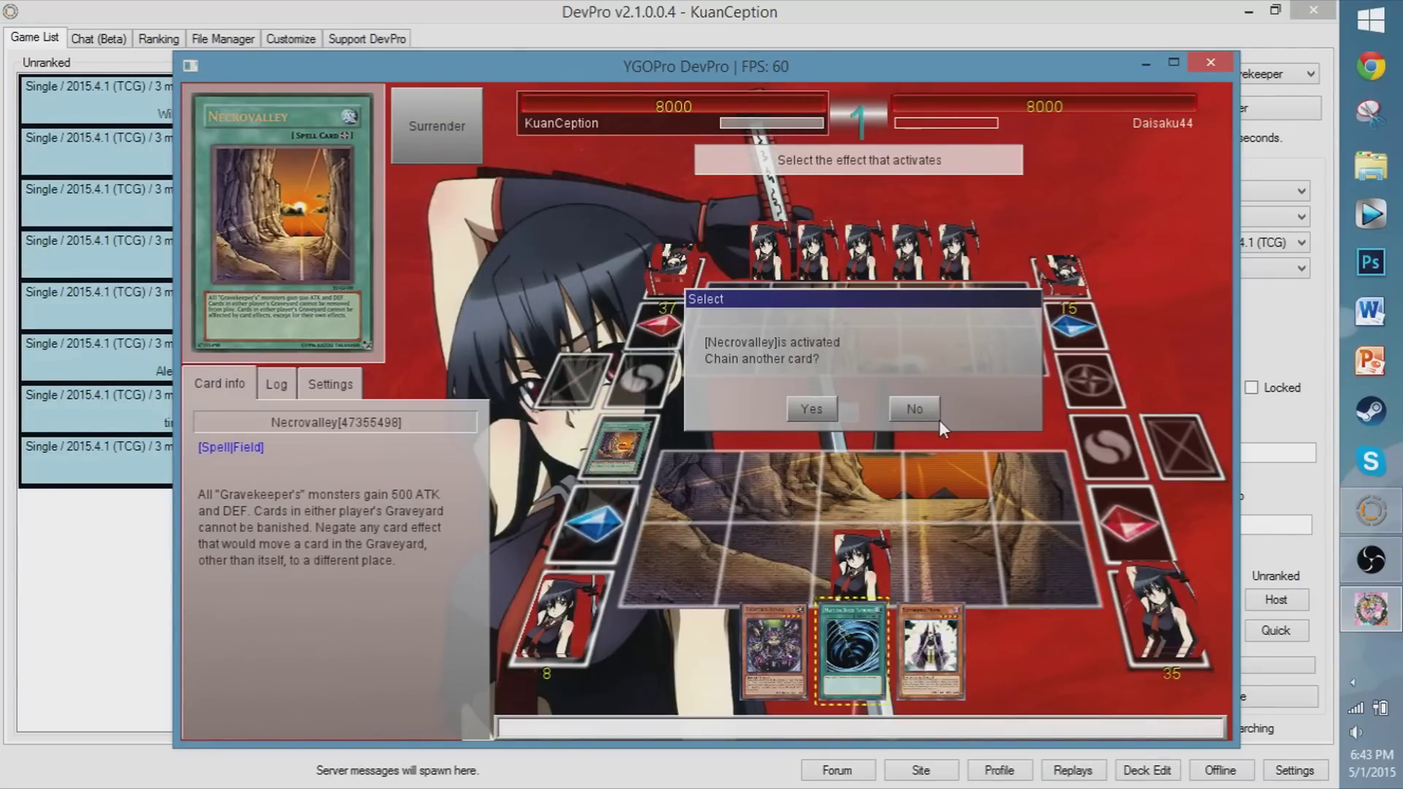
pyautogui.click(916, 406)
# Normal Summon Summoner Monk to the middle monster zone and decline chaining another card to its effect
pyautogui.click(958, 632)
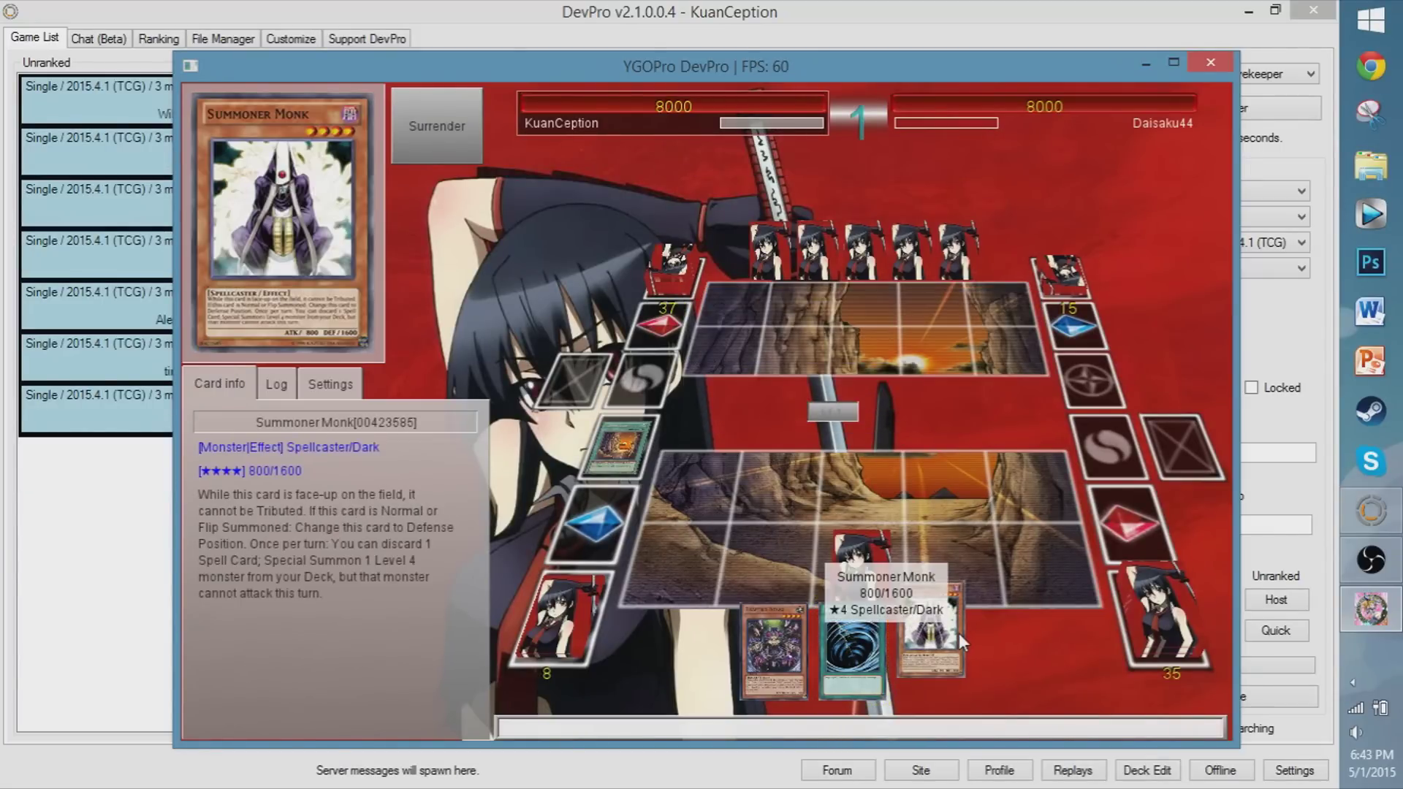
pyautogui.click(951, 630)
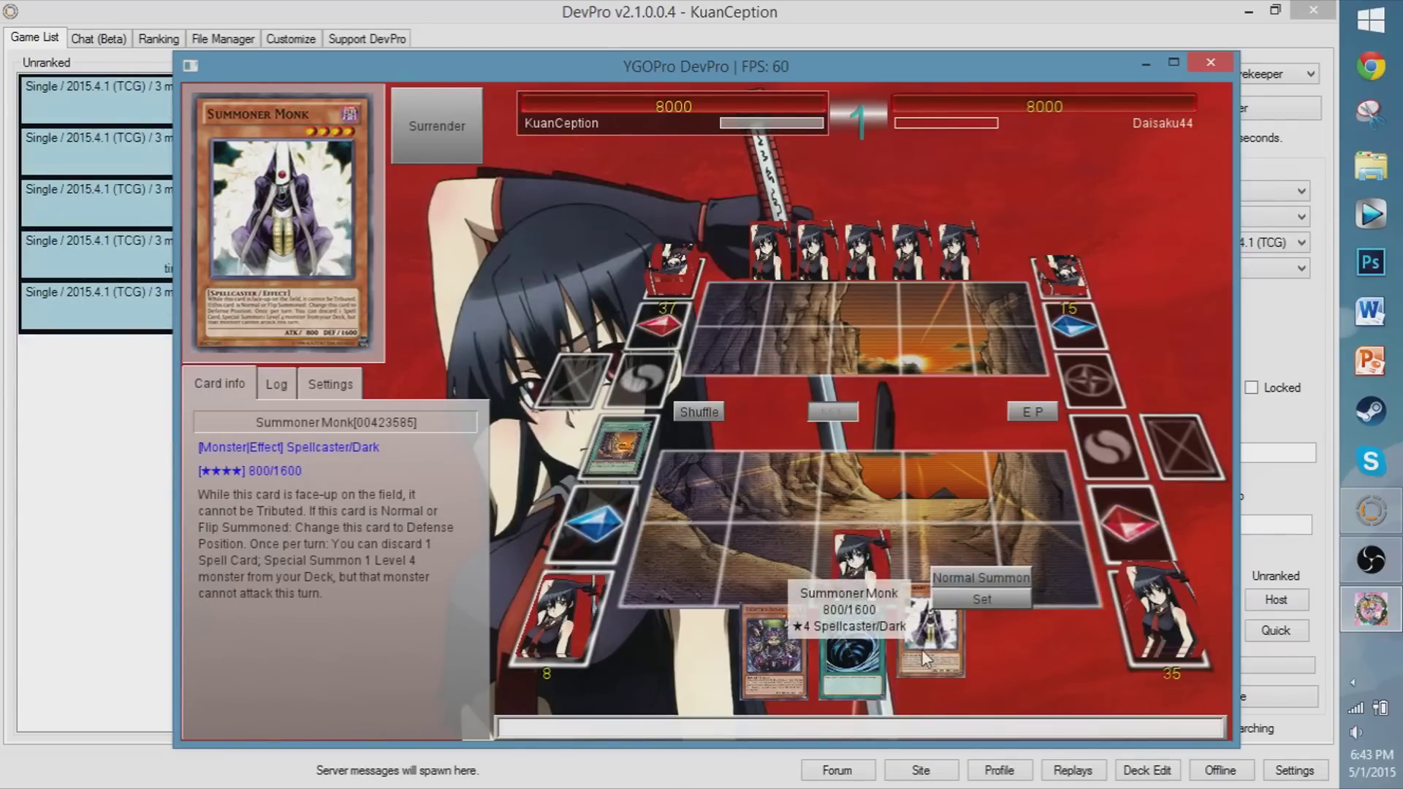
pyautogui.moveTo(879, 535)
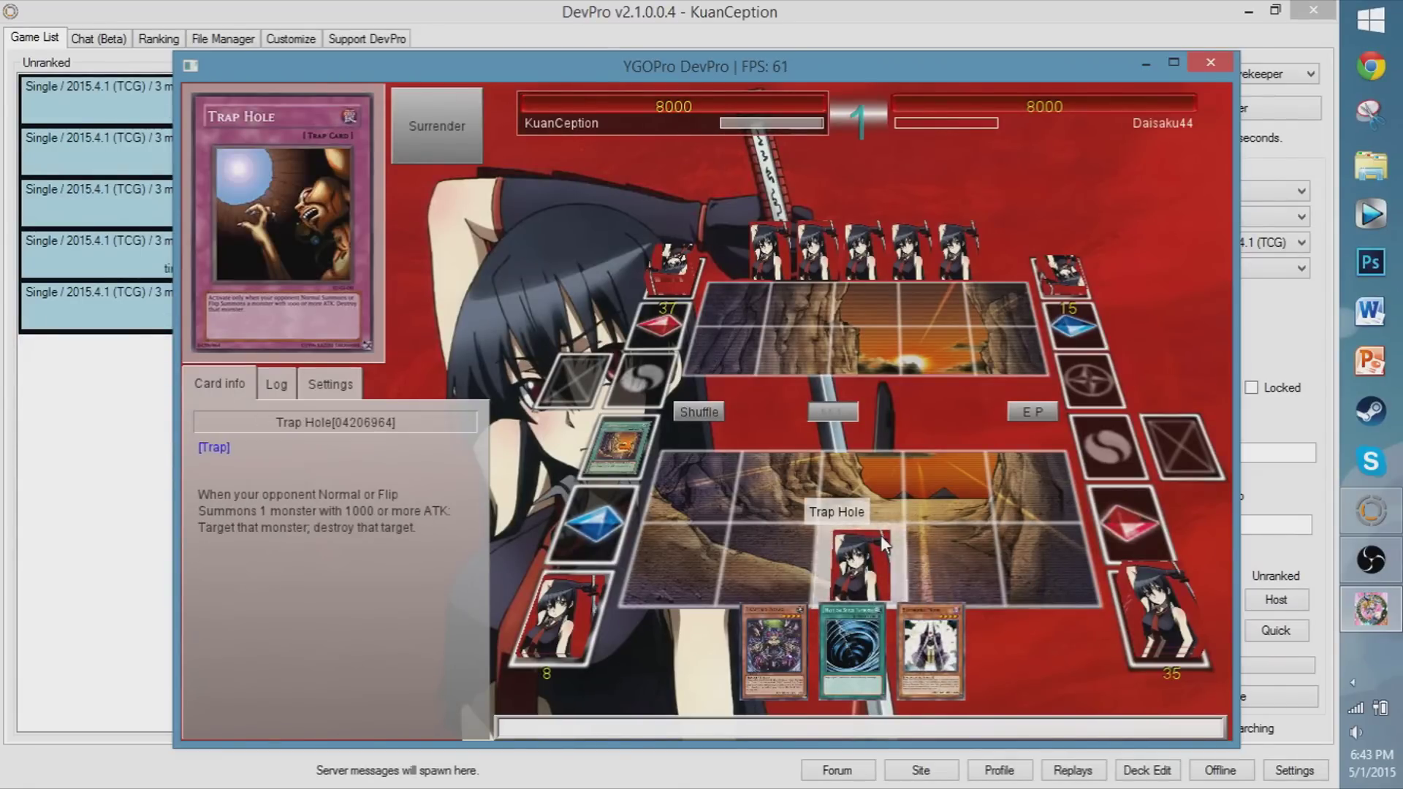
pyautogui.click(930, 651)
pyautogui.click(884, 498)
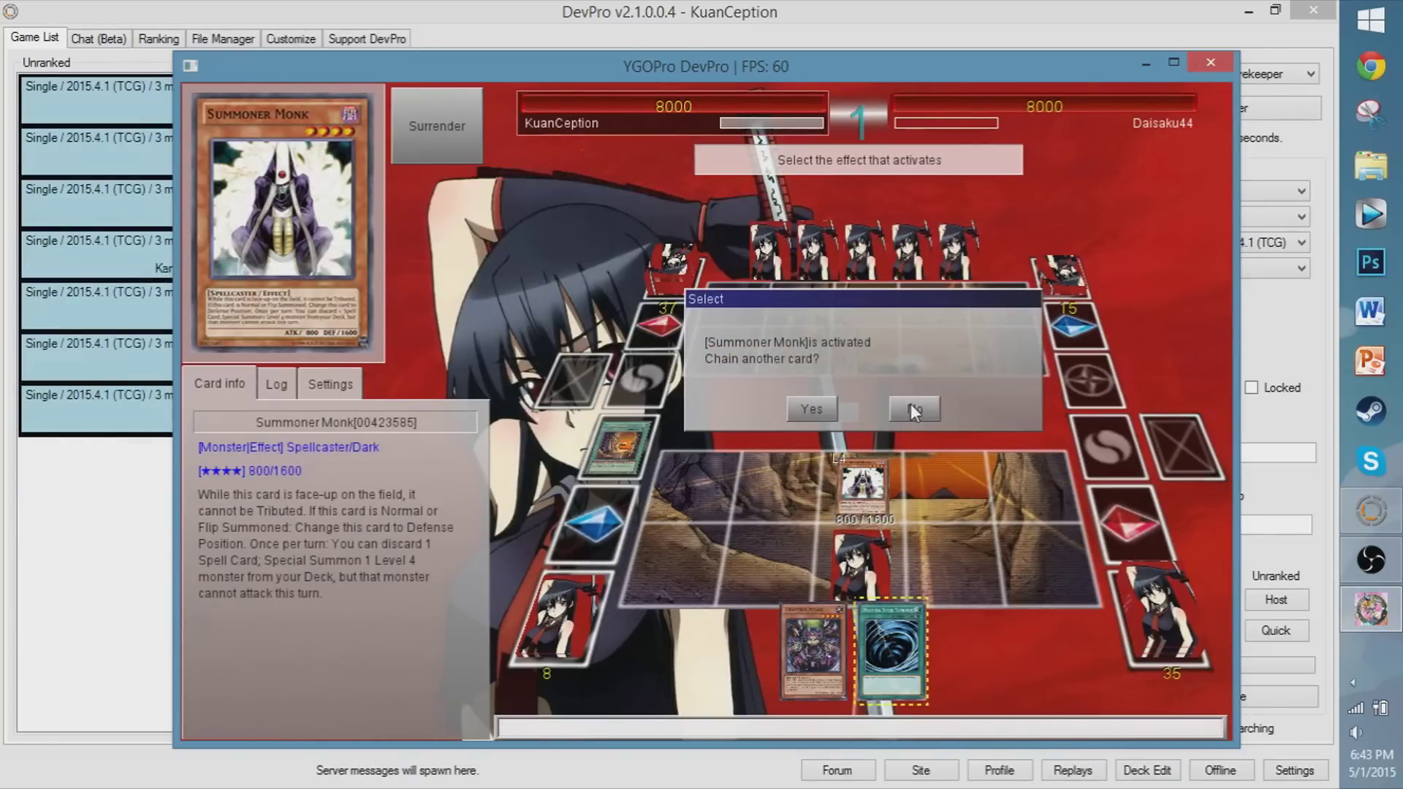
pyautogui.click(913, 411)
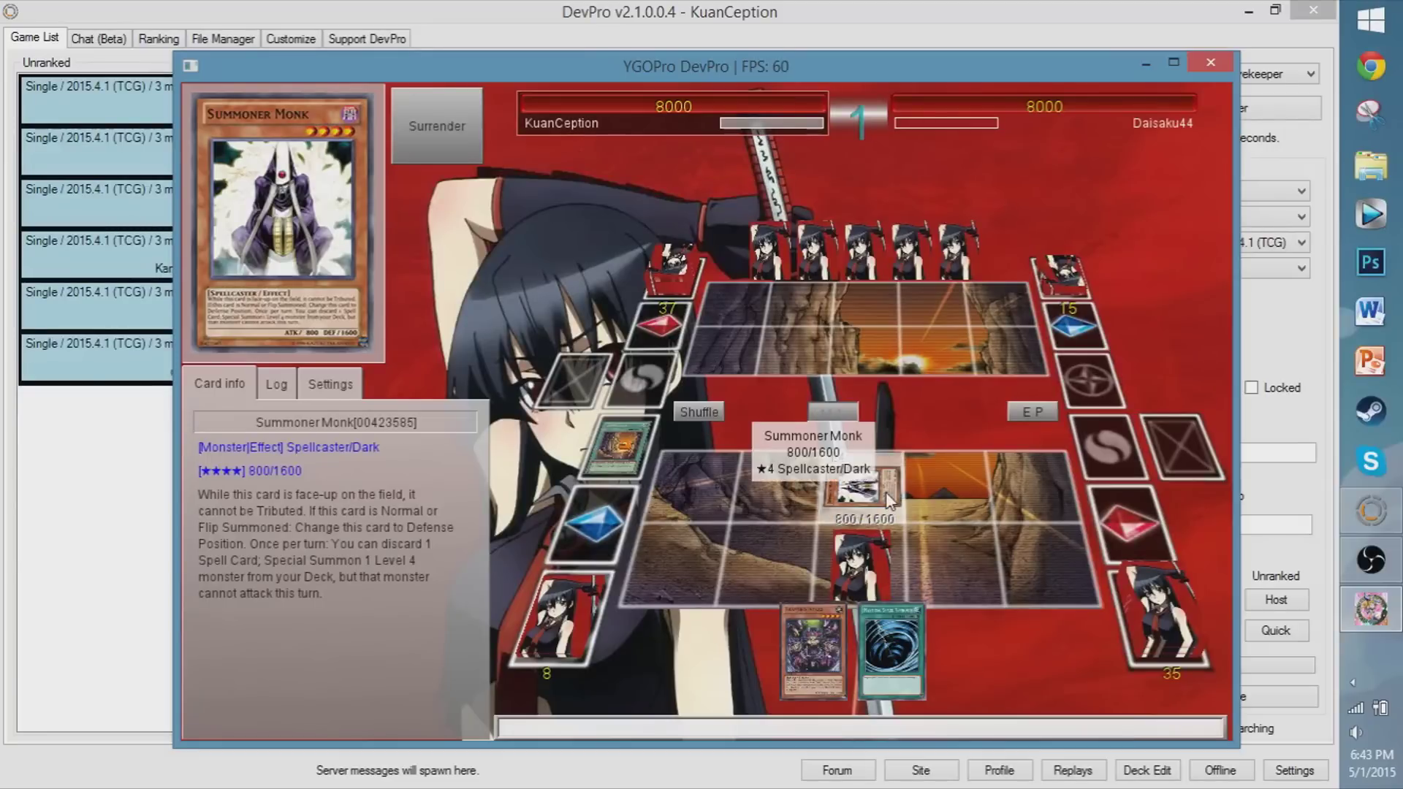